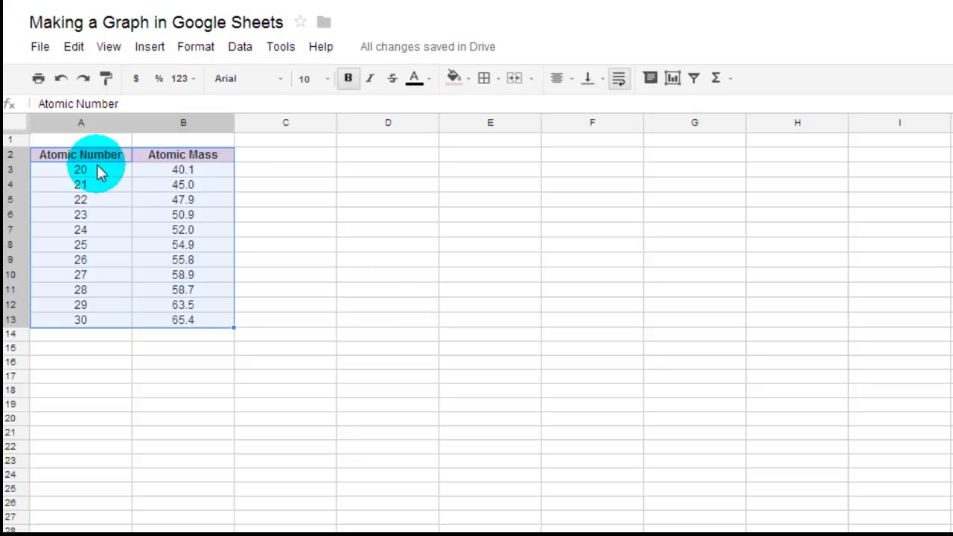
# Select the Atomic Number and Atomic Mass table from A2 to B13
pyautogui.moveTo(73, 158); pyautogui.dragTo(215, 324)
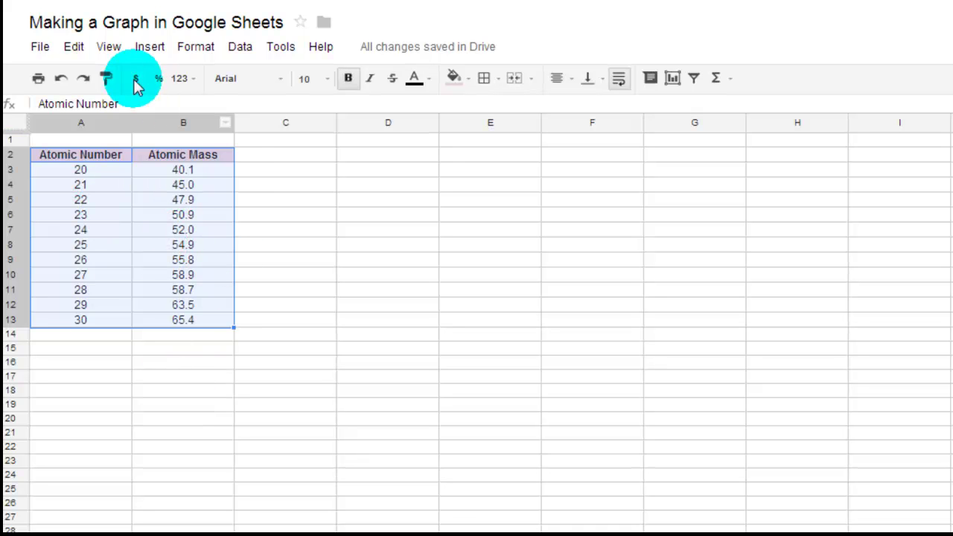
# Insert a chart from the selection and preview it as column, combo, then line chart
pyautogui.click(150, 49)
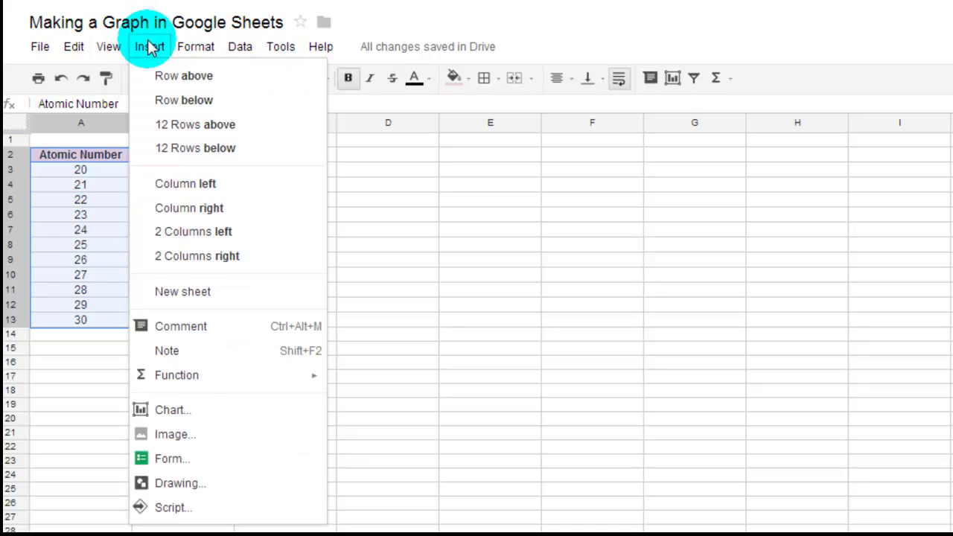
pyautogui.click(172, 413)
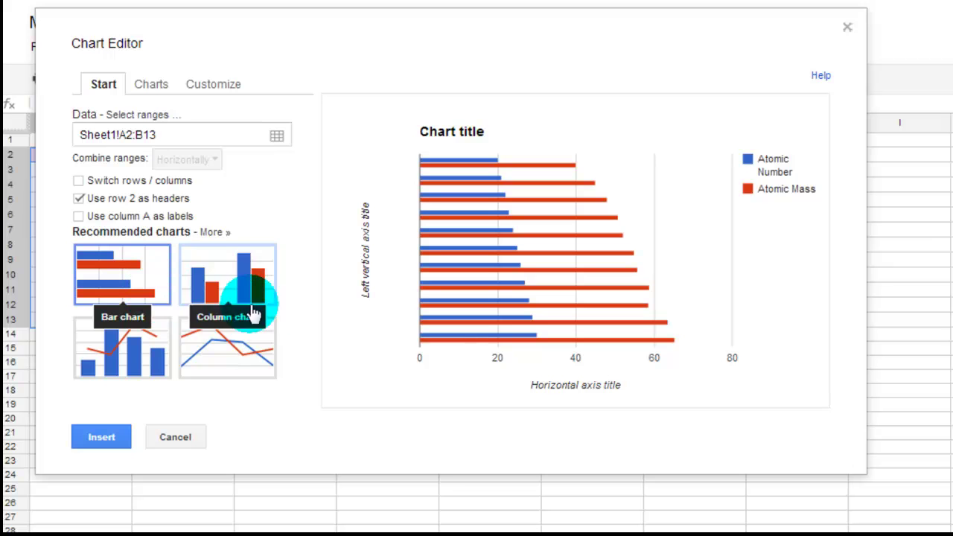
pyautogui.click(211, 288)
pyautogui.click(143, 364)
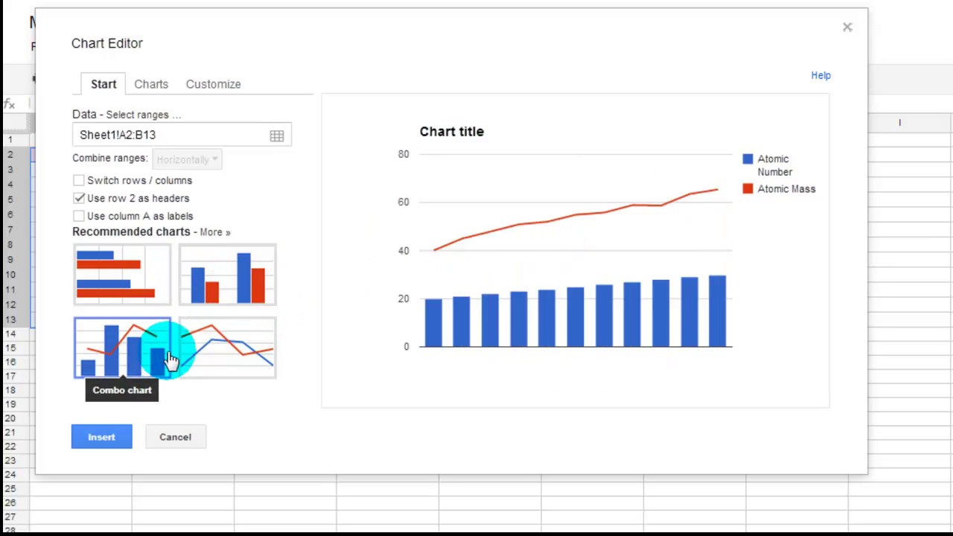
pyautogui.click(240, 353)
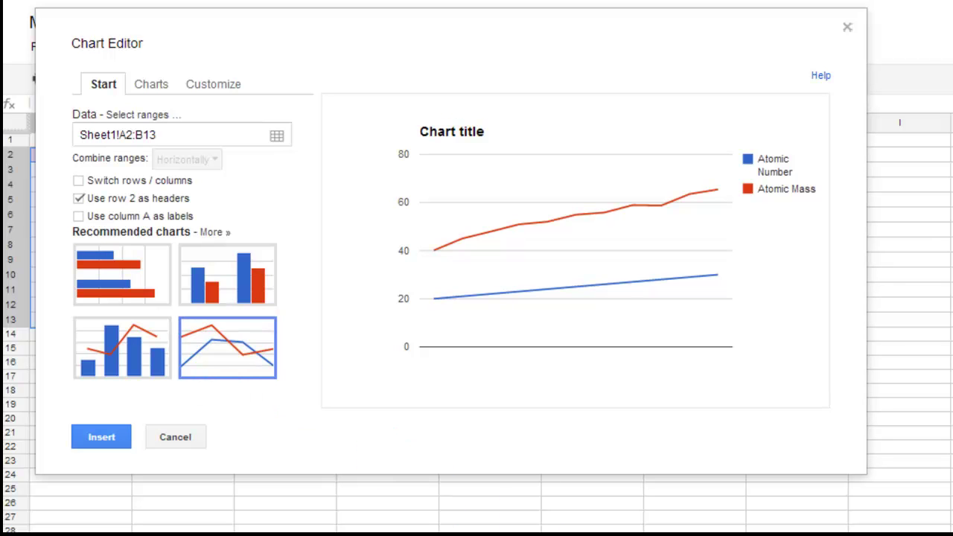
# Browse the full chart type list, previewing area, column, pie and finally donut charts
pyautogui.click(215, 233)
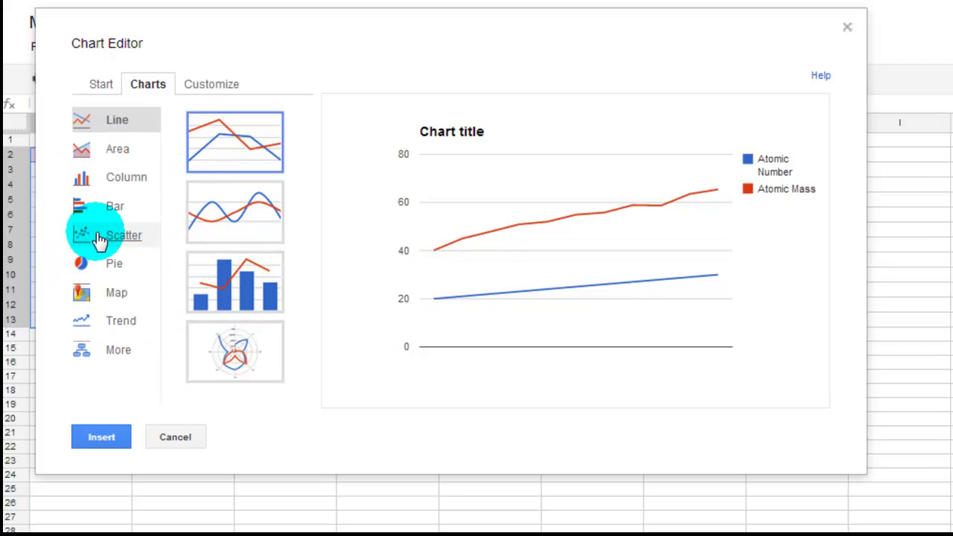
pyautogui.click(116, 151)
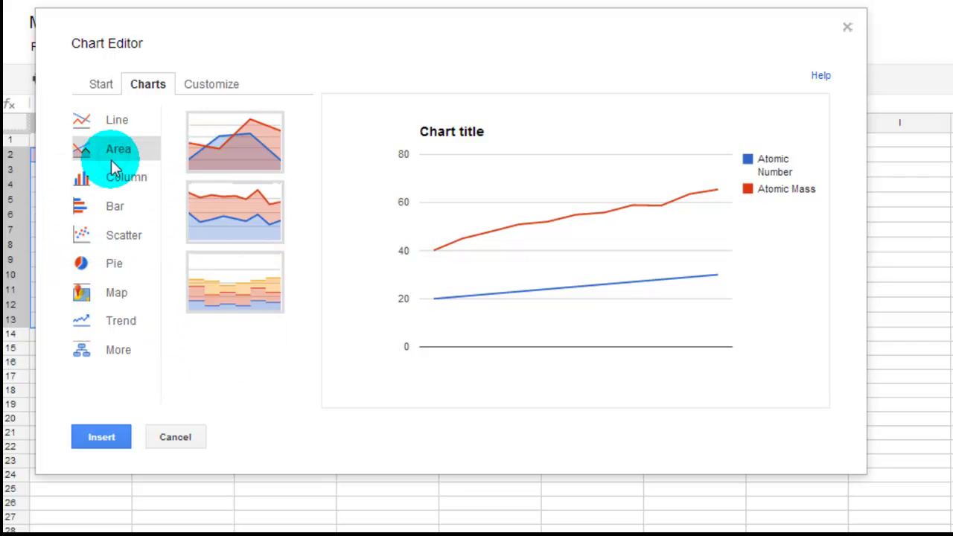
pyautogui.click(213, 155)
pyautogui.click(127, 182)
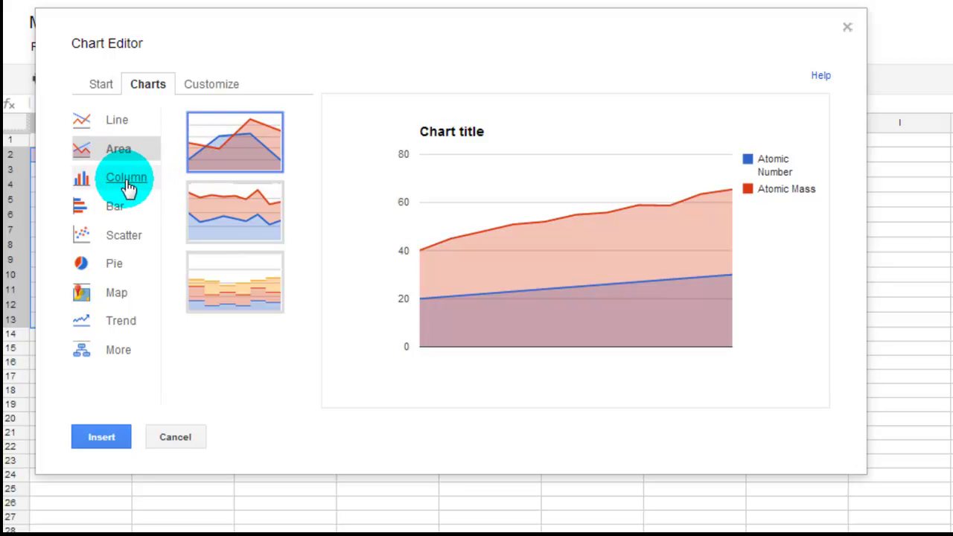
pyautogui.click(223, 153)
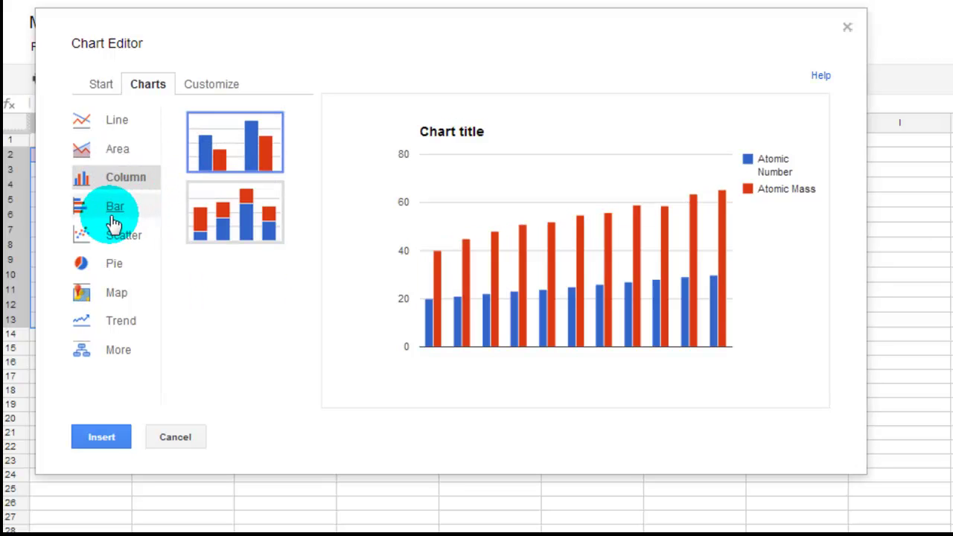
pyautogui.click(111, 262)
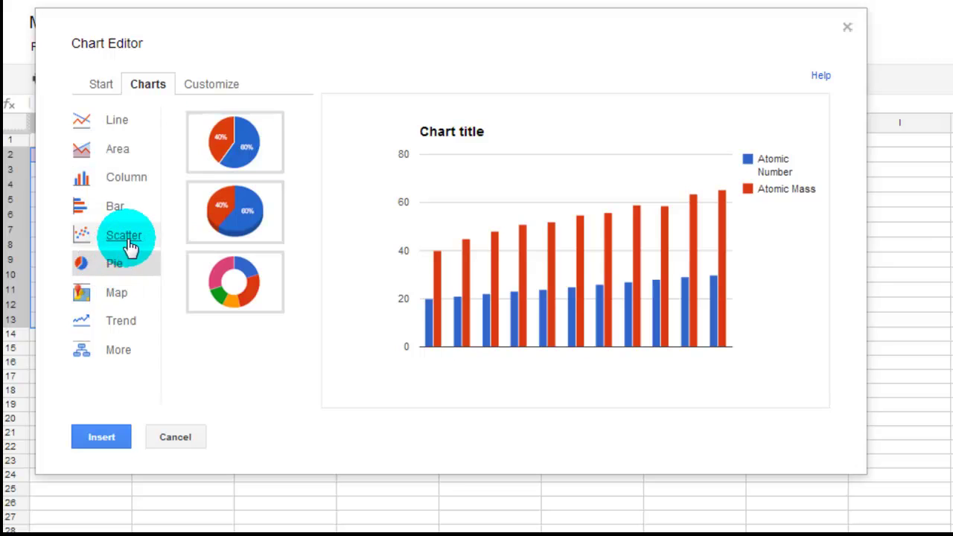
pyautogui.click(245, 151)
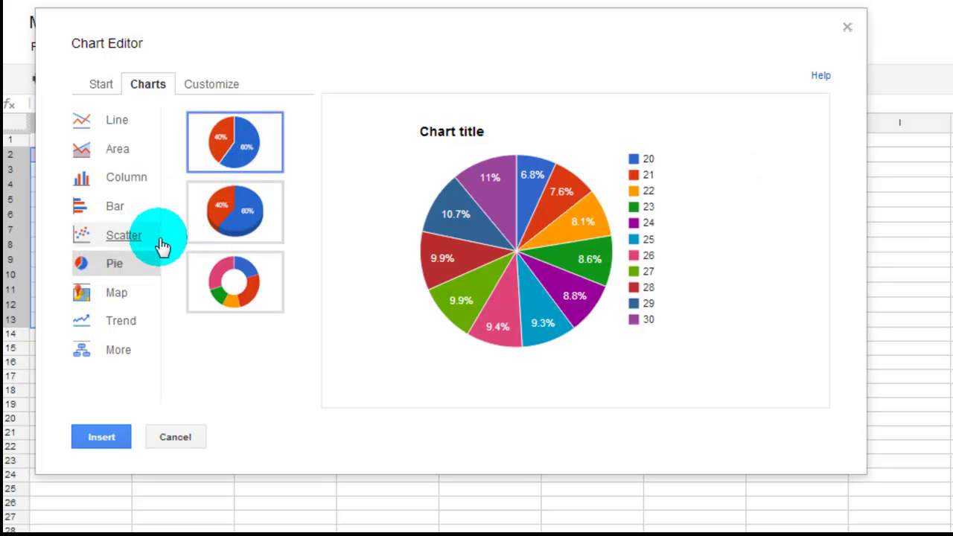
pyautogui.click(228, 298)
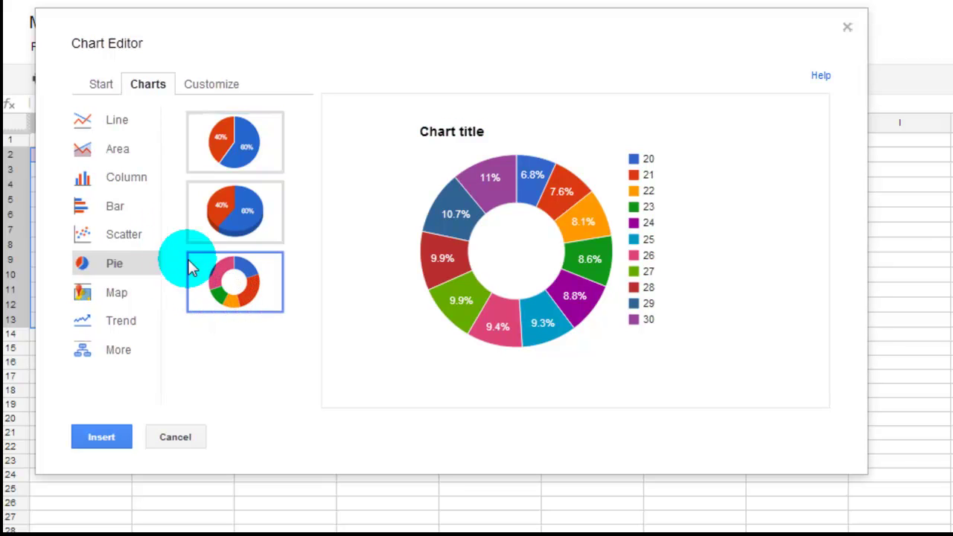
# Compare scatter, trend and bubble variants, settling on the plain scatter chart
pyautogui.click(121, 238)
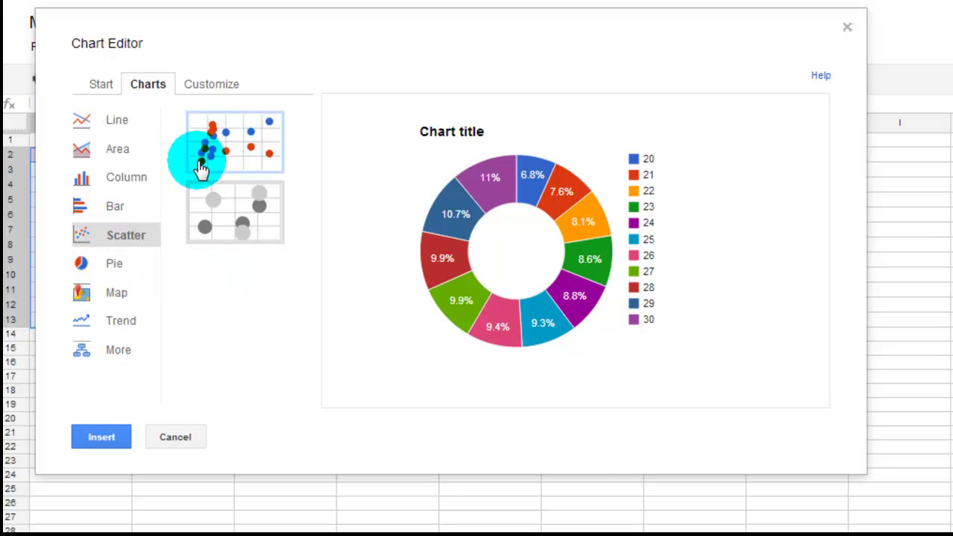
pyautogui.click(222, 164)
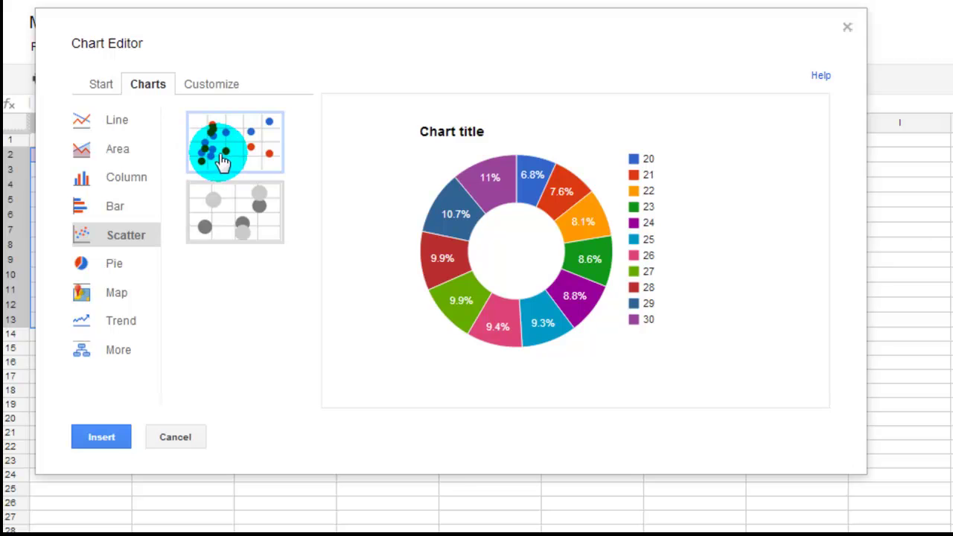
pyautogui.click(127, 329)
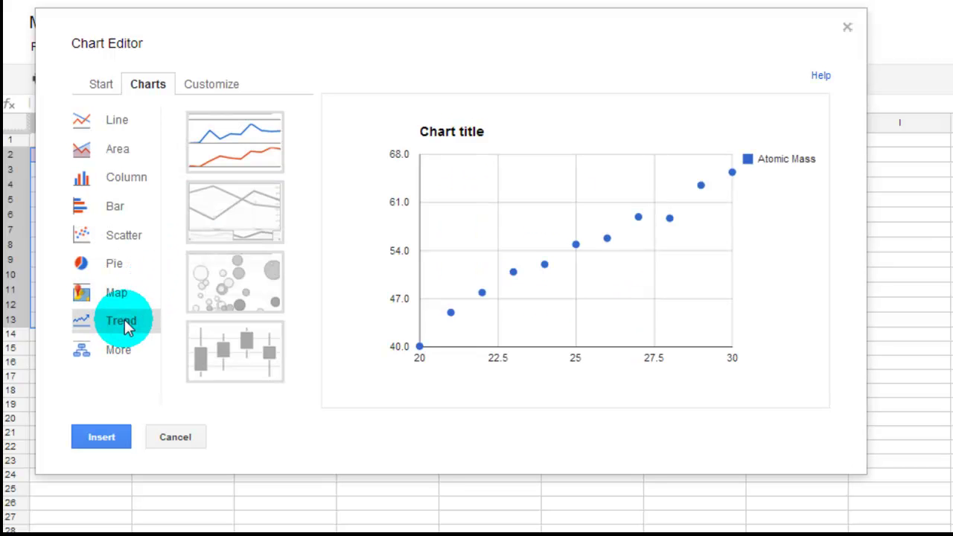
pyautogui.click(123, 238)
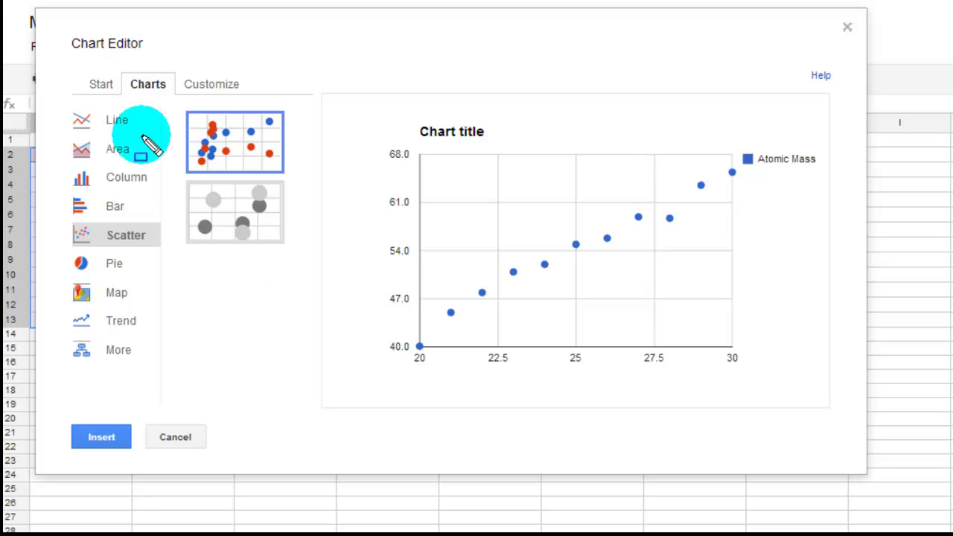
pyautogui.moveTo(174, 178)
pyautogui.mouseDown()
pyautogui.moveTo(255, 213)
pyautogui.moveTo(315, 270)
pyautogui.mouseUp()
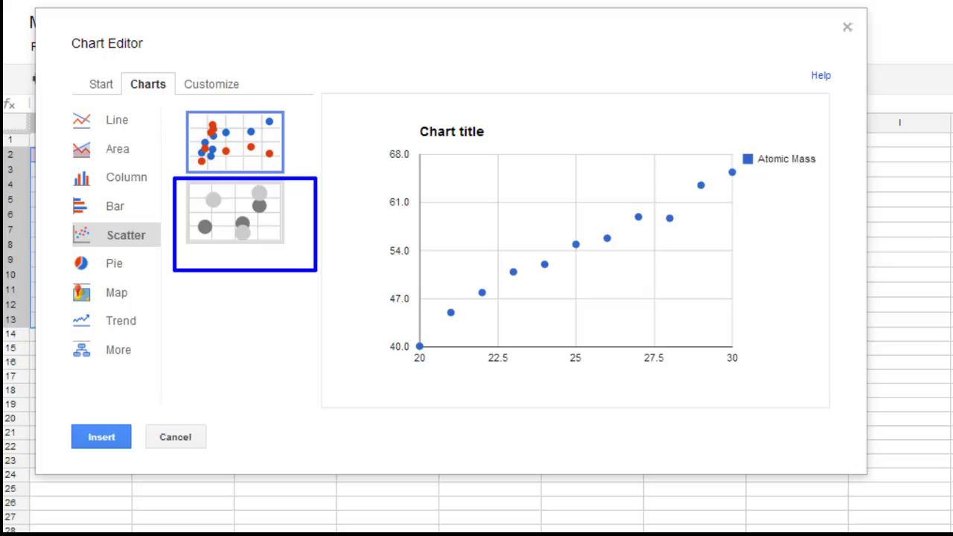
pyautogui.click(294, 265)
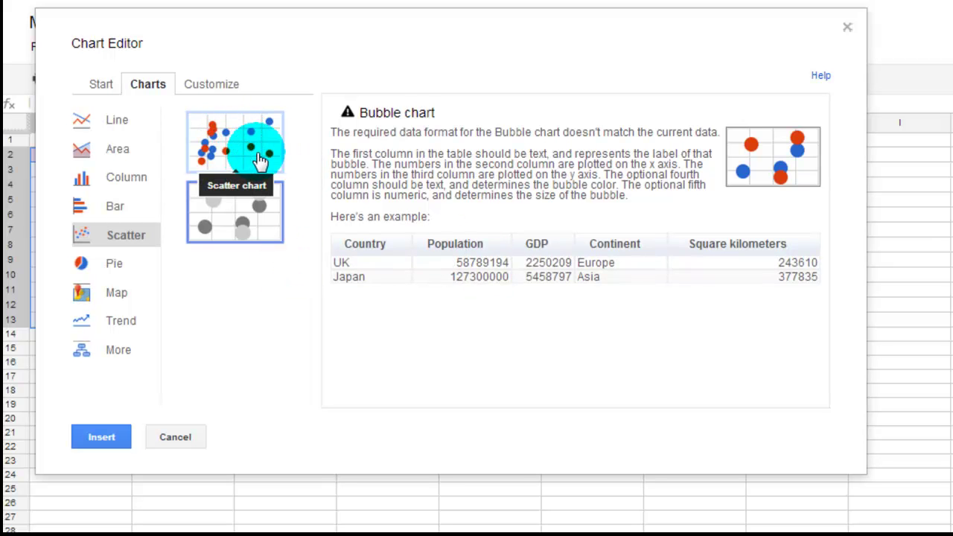
pyautogui.click(257, 158)
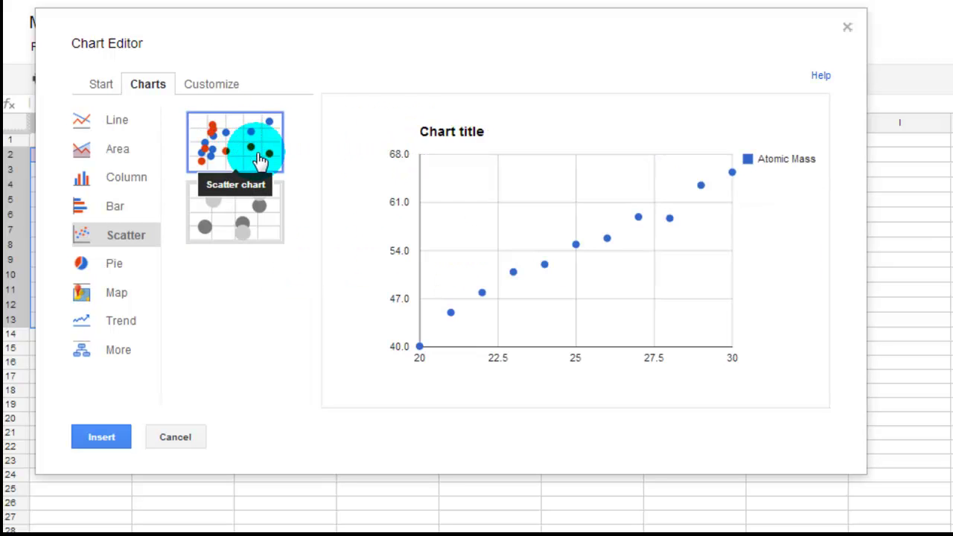
# Title the chart 'The dependence of atomic mass based on atomic number' in bold
pyautogui.click(227, 87)
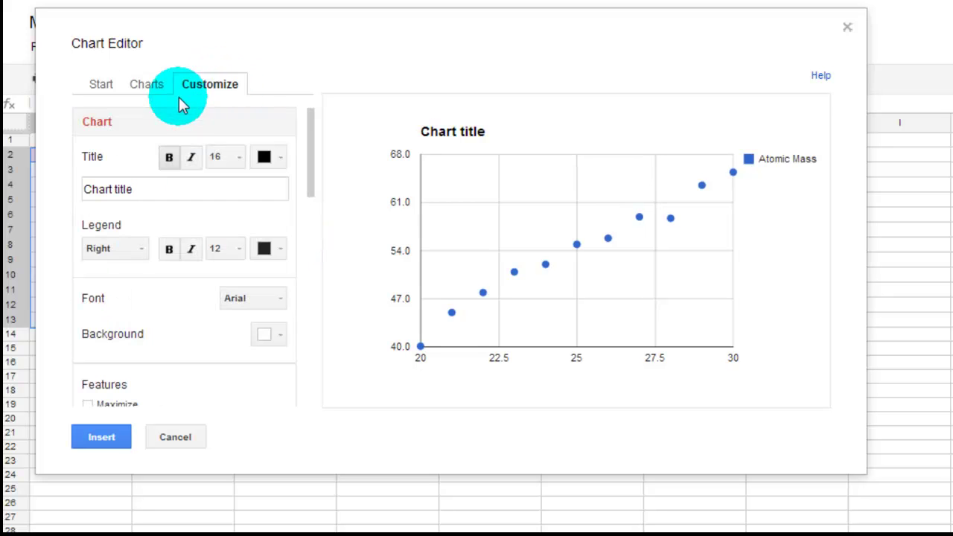
pyautogui.doubleClick(140, 182)
pyautogui.click(149, 188)
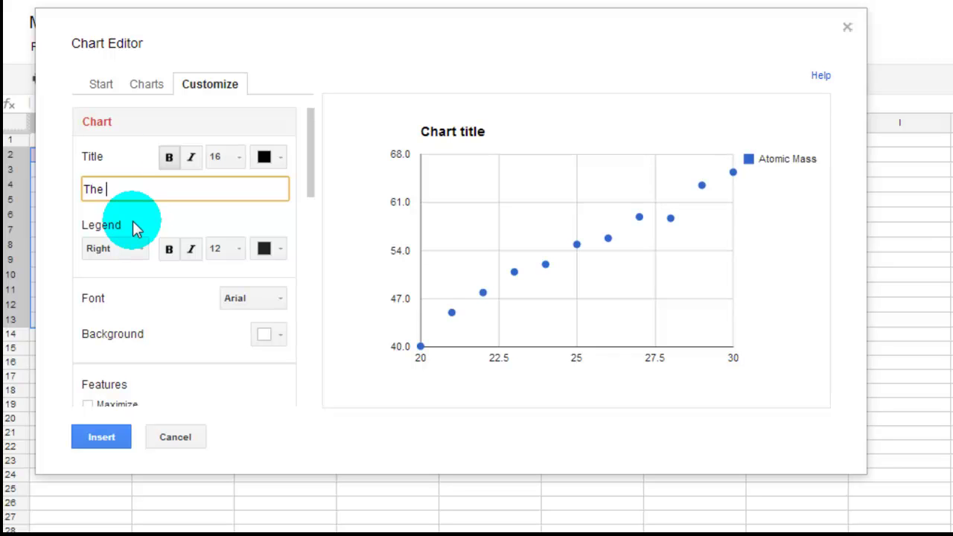
pyautogui.moveTo(189, 28)
pyautogui.mouseDown()
pyautogui.moveTo(405, 60)
pyautogui.moveTo(439, 84)
pyautogui.moveTo(251, 64)
pyautogui.moveTo(177, 34)
pyautogui.mouseUp()
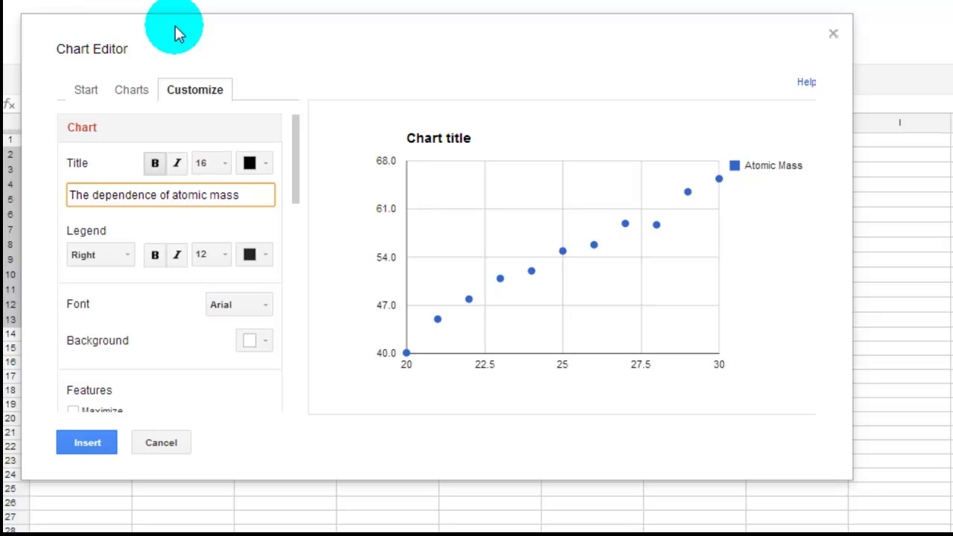
pyautogui.write('ed on')
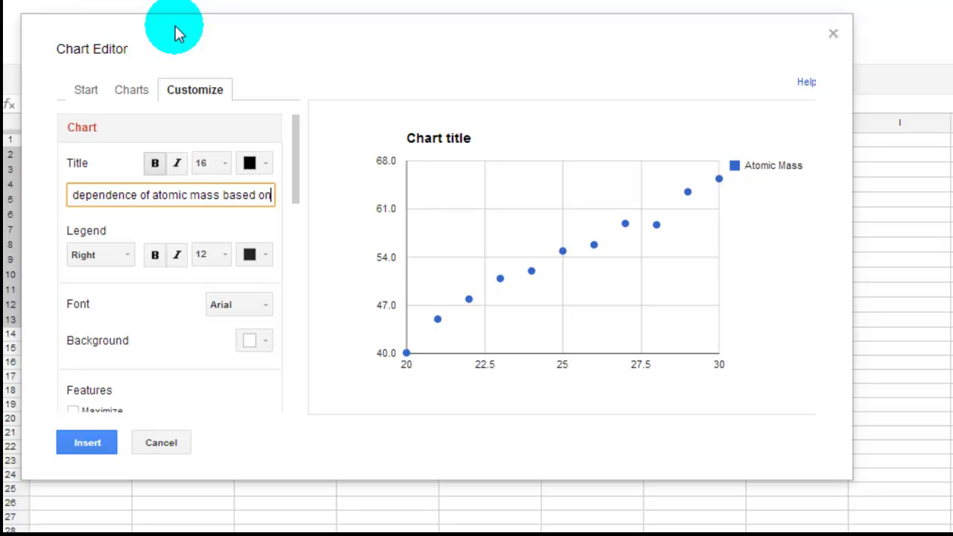
pyautogui.write(' atomic number')
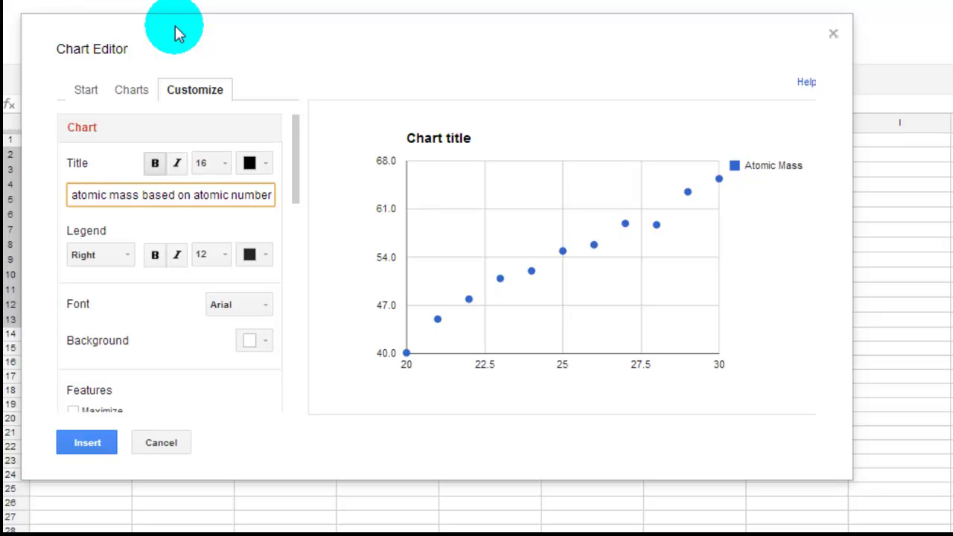
pyautogui.click(155, 175)
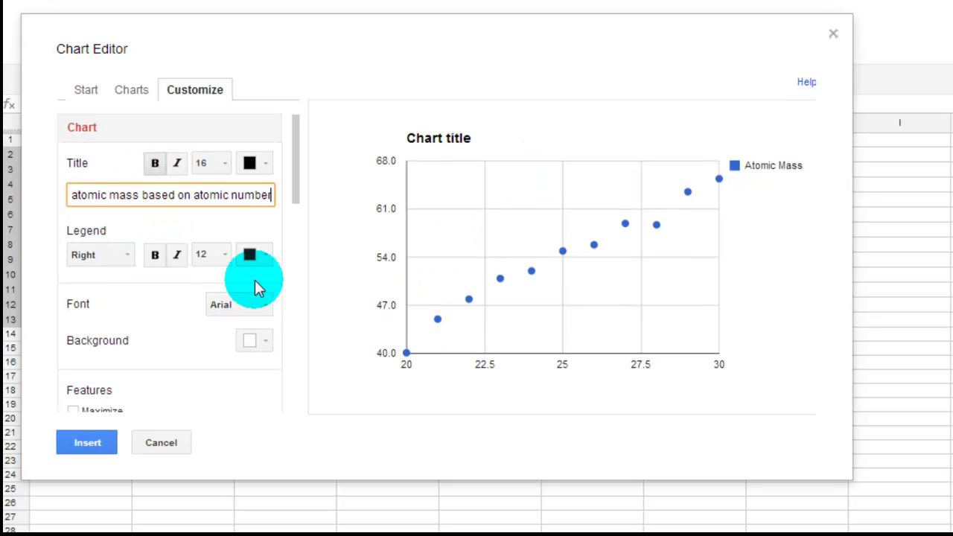
pyautogui.click(234, 228)
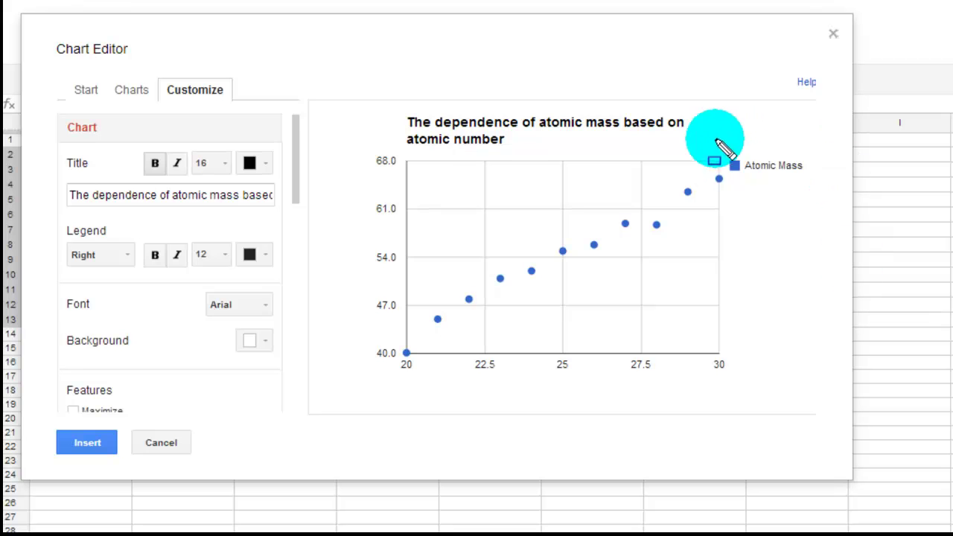
# Set the chart legend to None, removing the Atomic Mass label
pyautogui.moveTo(727, 131); pyautogui.dragTo(836, 210)
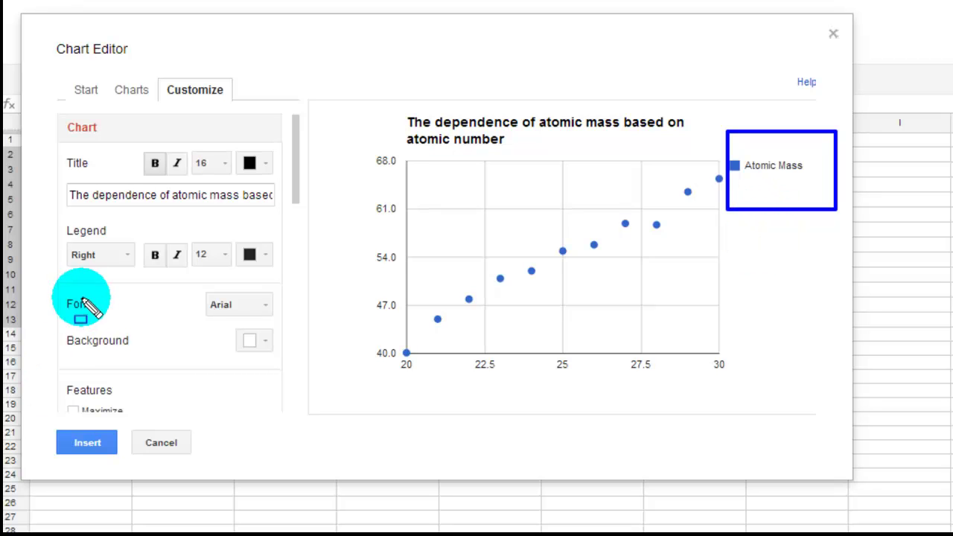
pyautogui.moveTo(45, 222); pyautogui.dragTo(158, 285)
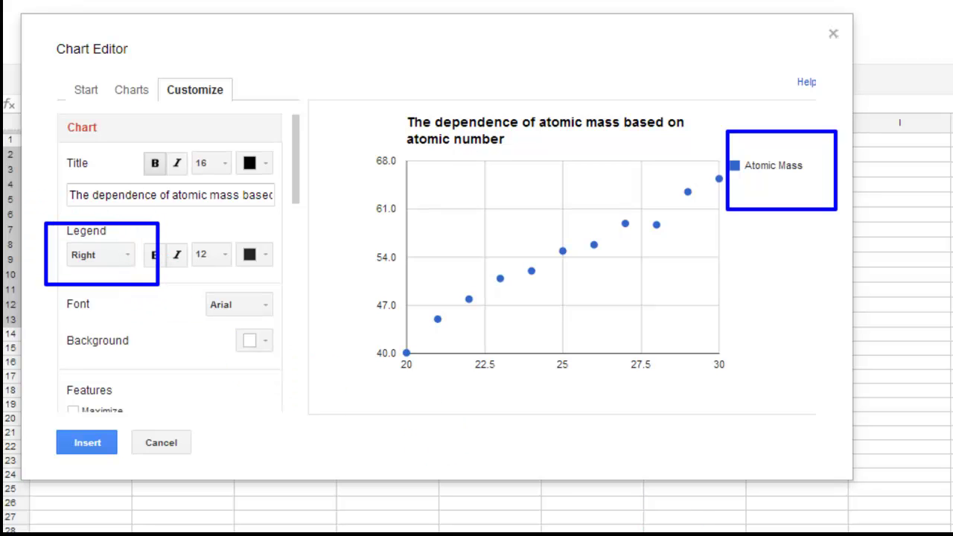
pyautogui.press('Escape')
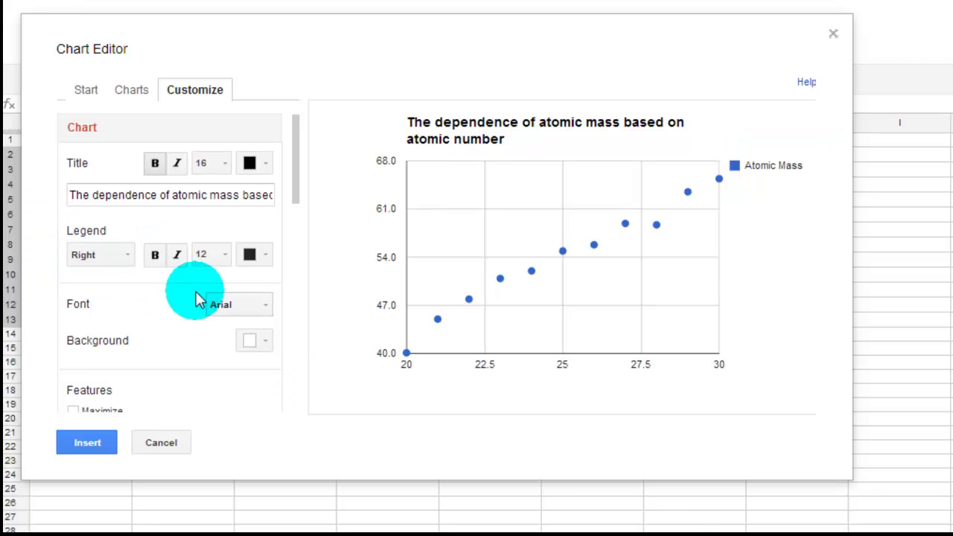
pyautogui.click(128, 260)
pyautogui.click(128, 261)
pyautogui.click(128, 260)
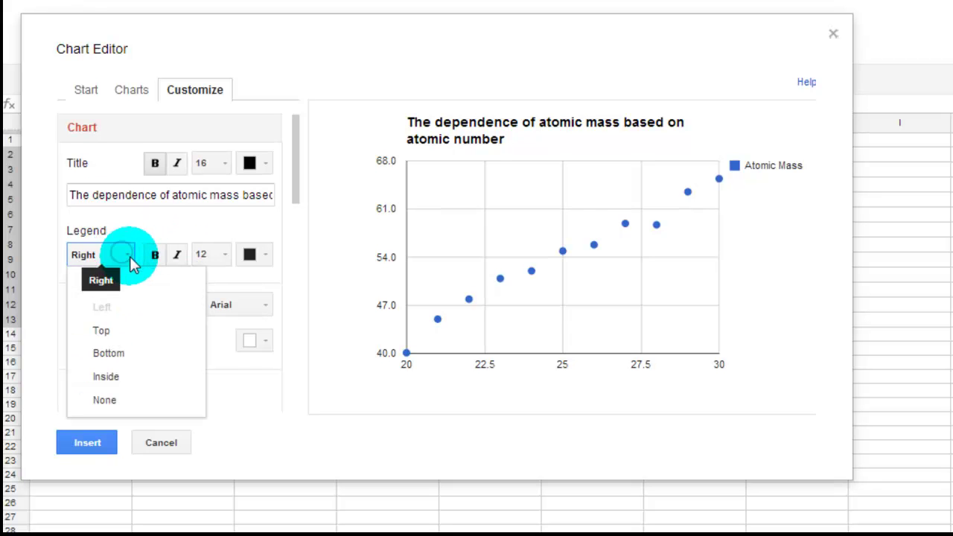
pyautogui.click(128, 406)
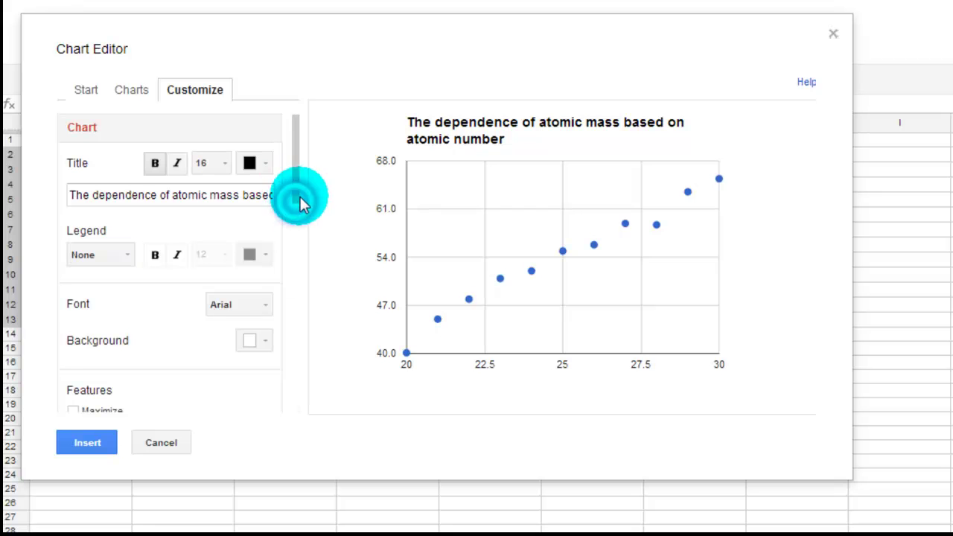
# Title the horizontal axis 'atomic number (protons)' in italics
pyautogui.moveTo(298, 198); pyautogui.dragTo(288, 284)
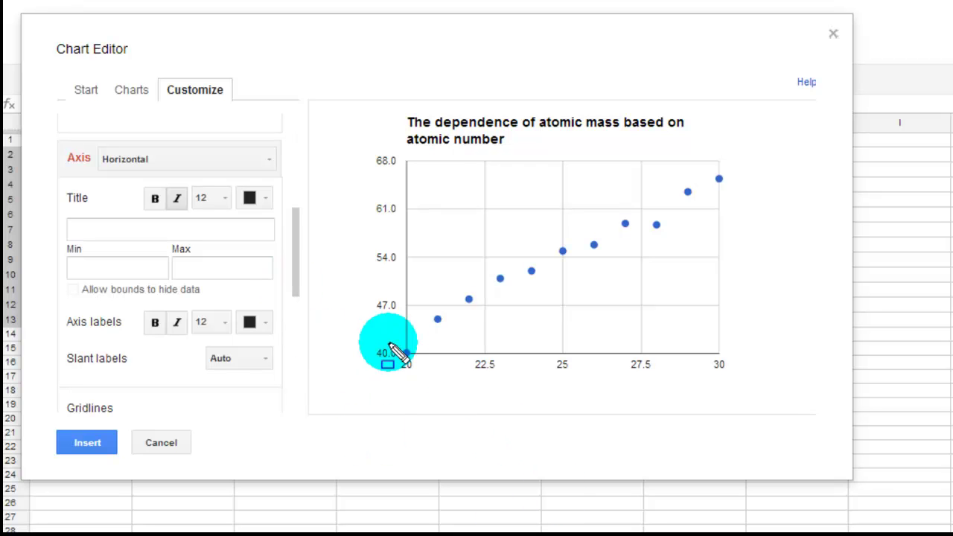
pyautogui.moveTo(382, 343)
pyautogui.mouseDown()
pyautogui.moveTo(548, 379)
pyautogui.moveTo(755, 390)
pyautogui.mouseUp()
pyautogui.click(731, 473)
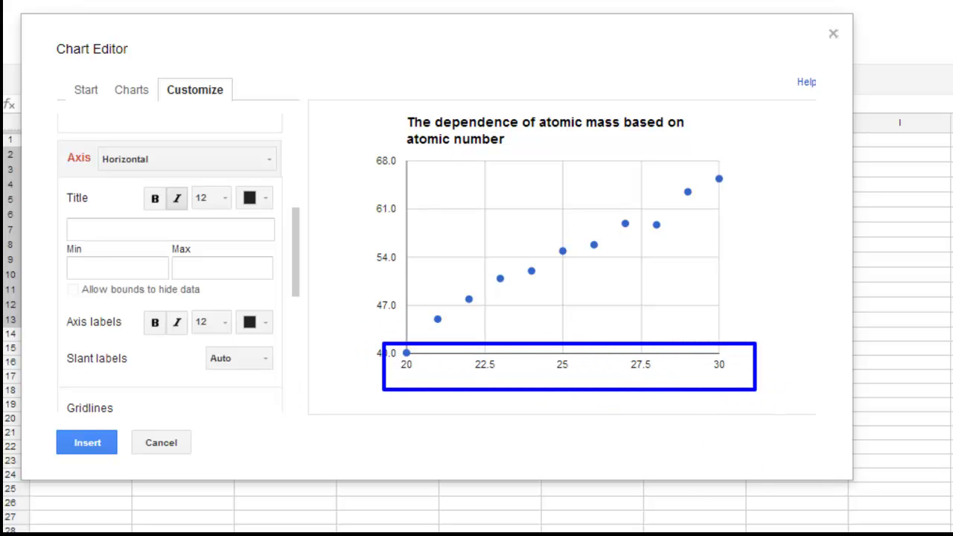
pyautogui.click(135, 231)
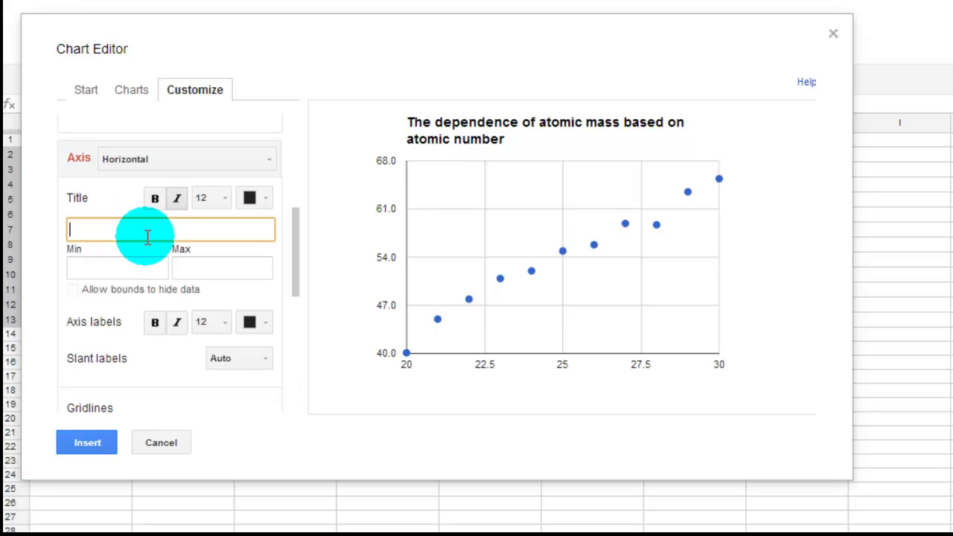
pyautogui.write('atomic number (protons)')
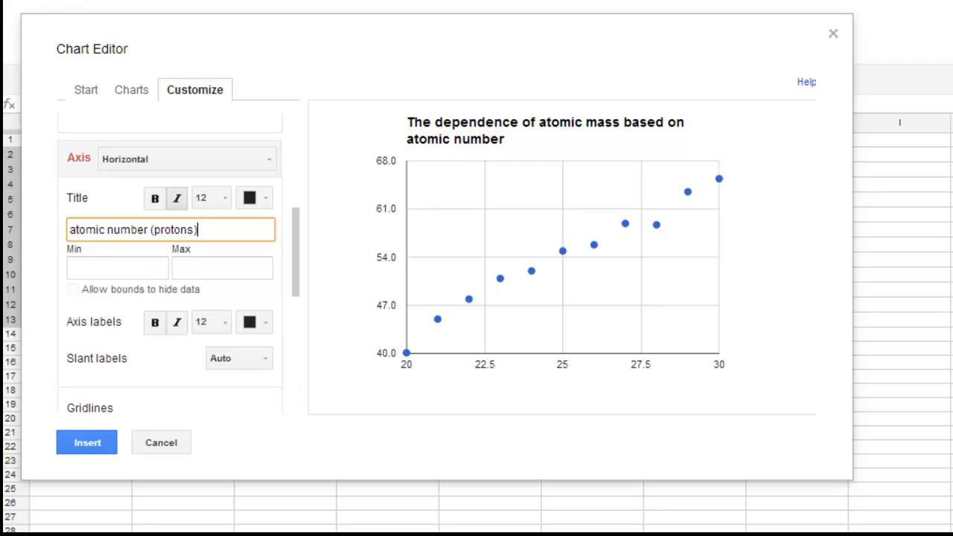
pyautogui.click(88, 270)
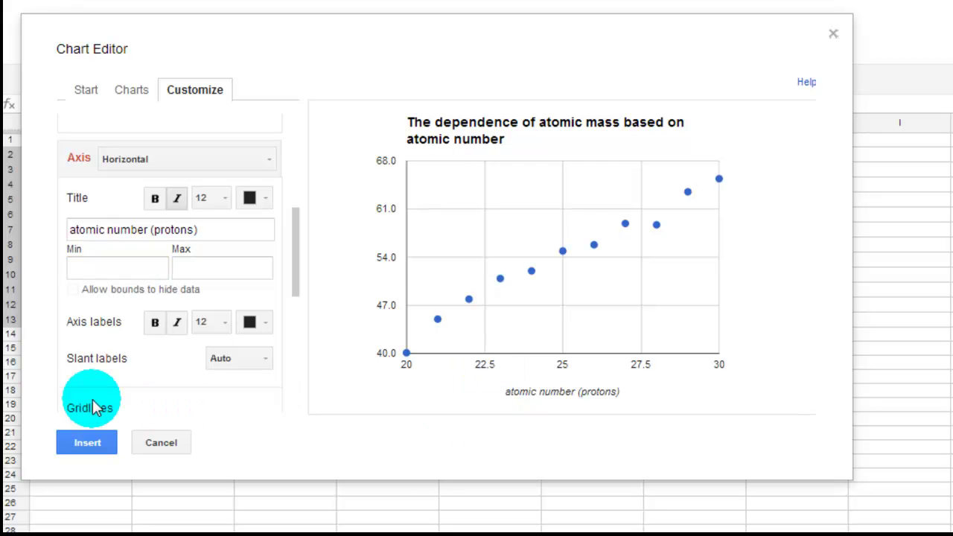
pyautogui.click(101, 263)
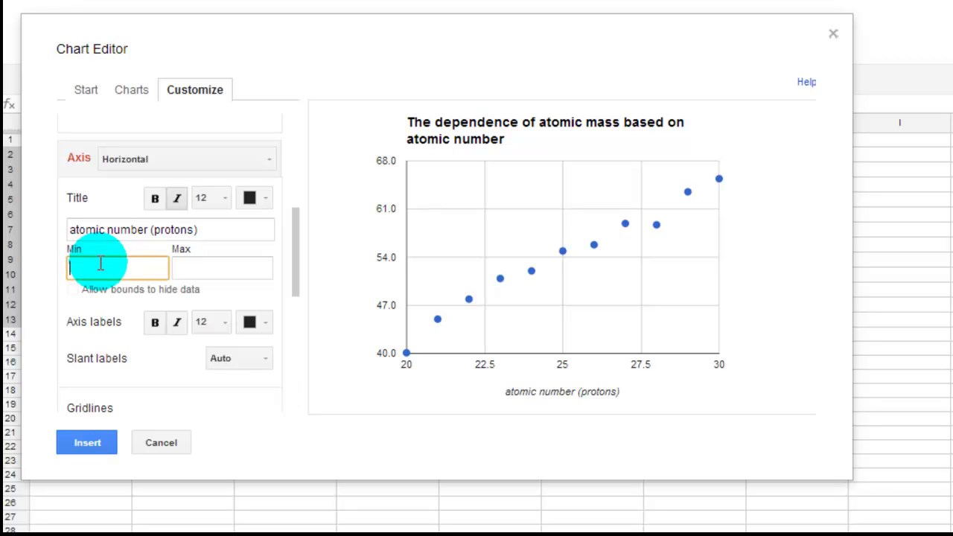
# Set the horizontal axis minimum to 20 and maximum to 30, after trying 50
pyautogui.write('20')
pyautogui.press('Tab')
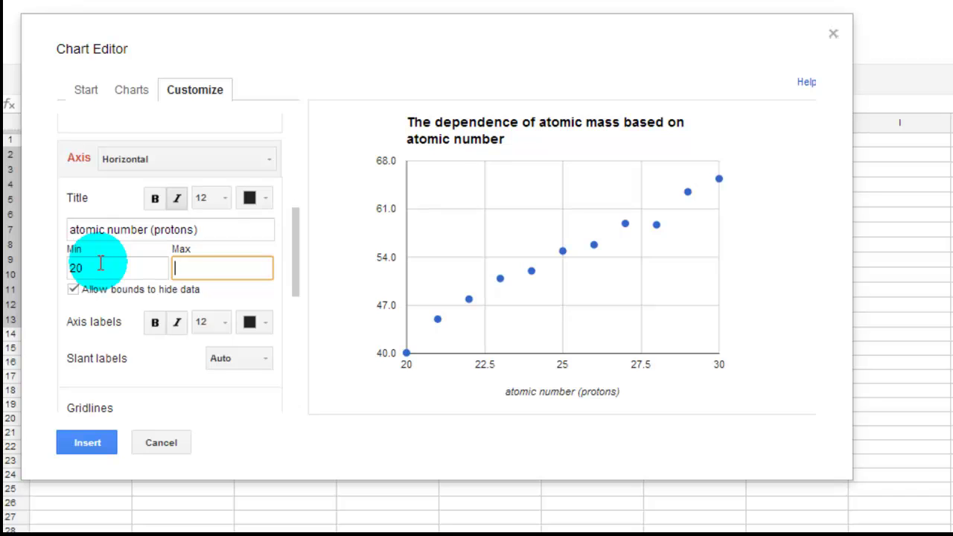
pyautogui.write('50')
pyautogui.press('Tab')
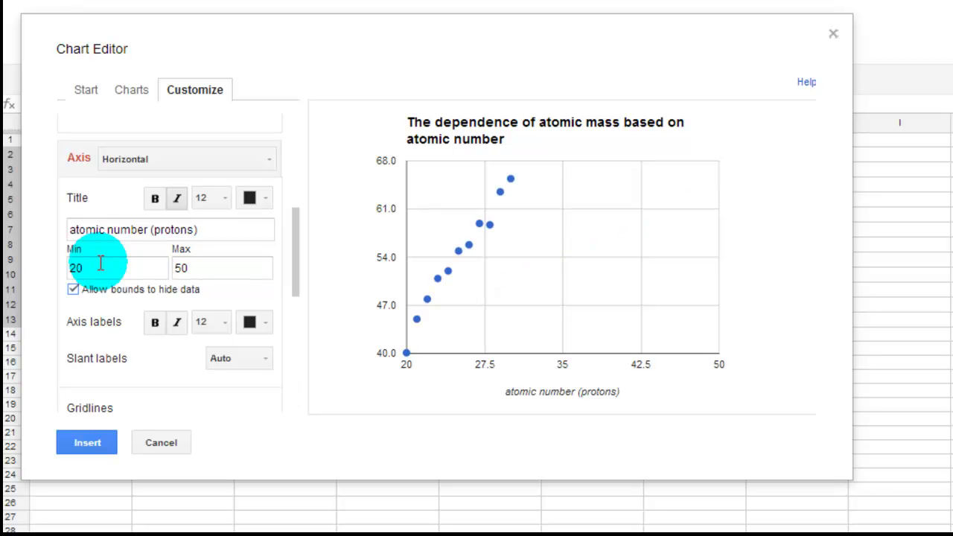
pyautogui.click(202, 265)
pyautogui.press('BackSpace')
pyautogui.press('BackSpace')
pyautogui.write('30')
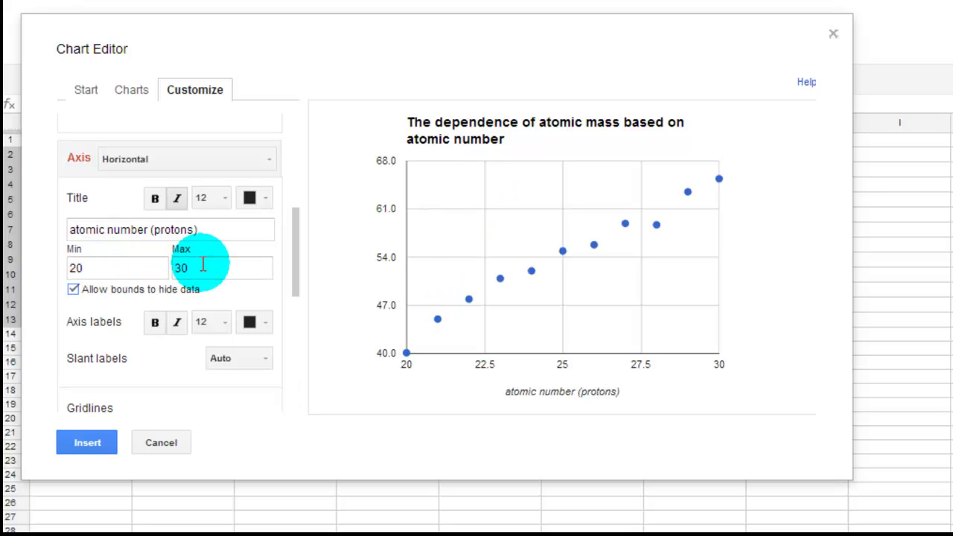
# Try a horizontal axis minimum of 0, then restore it to 20
pyautogui.click(100, 274)
pyautogui.press('BackSpace')
pyautogui.press('BackSpace')
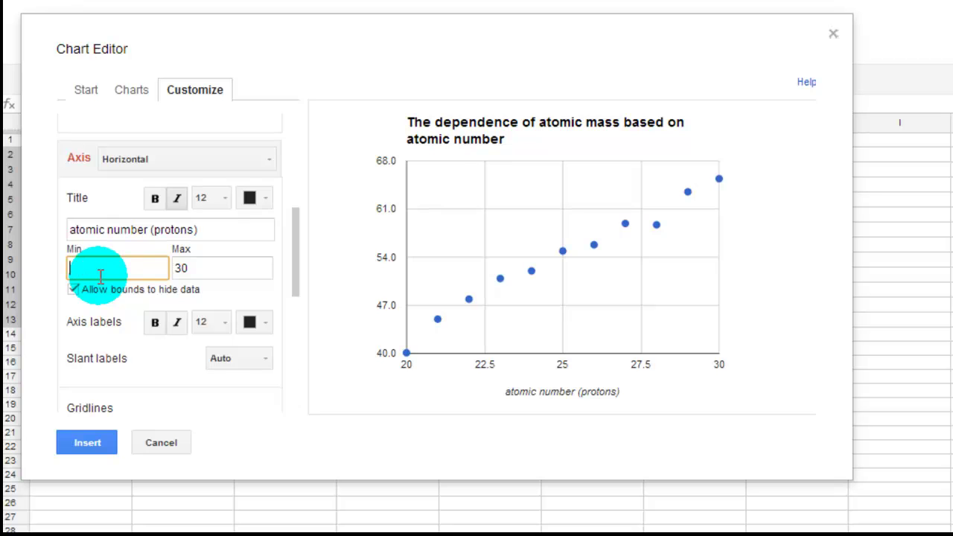
pyautogui.write('0')
pyautogui.press('Tab')
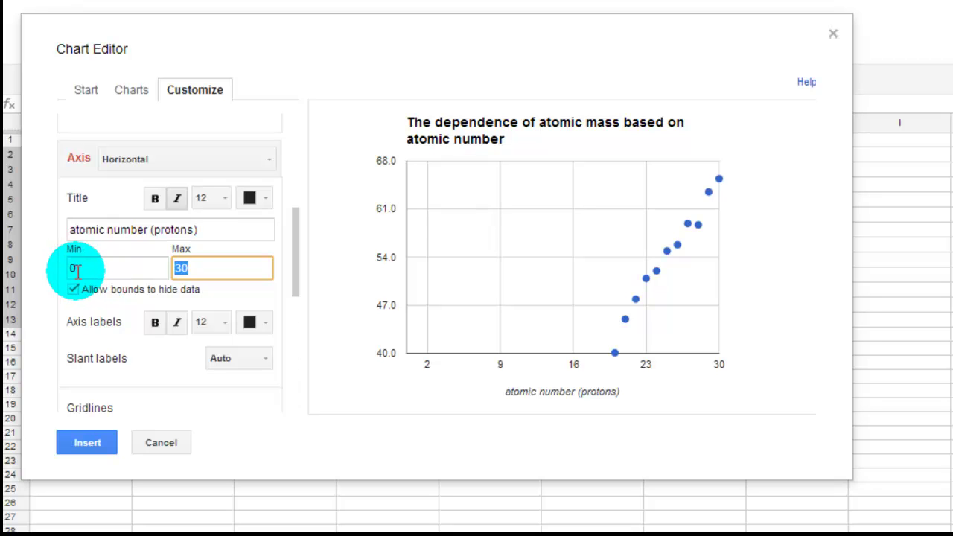
pyautogui.click(77, 270)
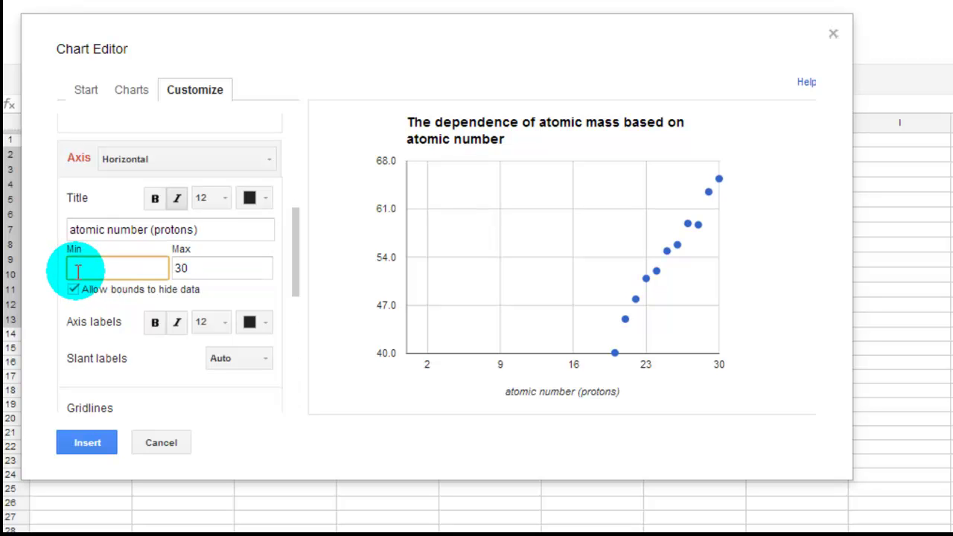
pyautogui.write('20')
pyautogui.press('Tab')
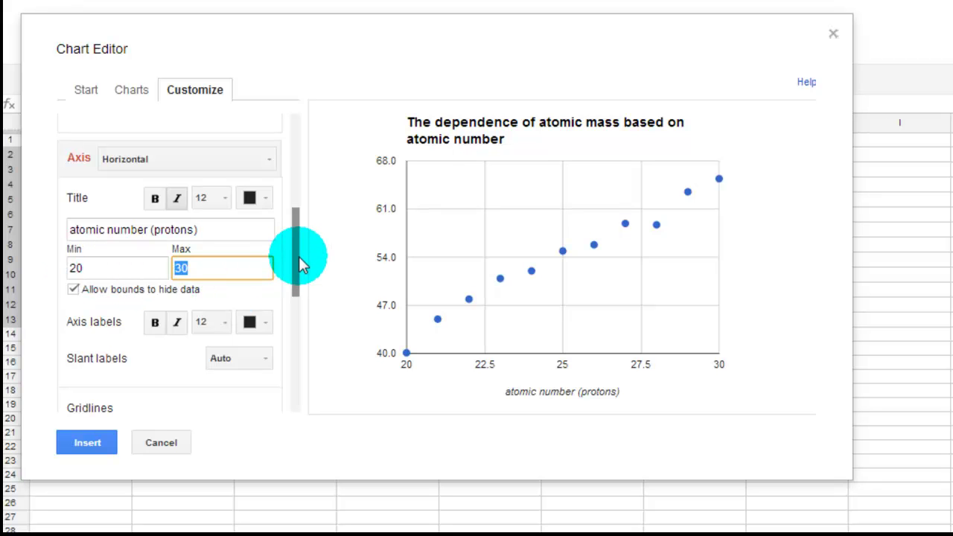
# Set major gridlines to 10 so ticks fall on each atomic number 20–29
pyautogui.moveTo(300, 262); pyautogui.dragTo(353, 249)
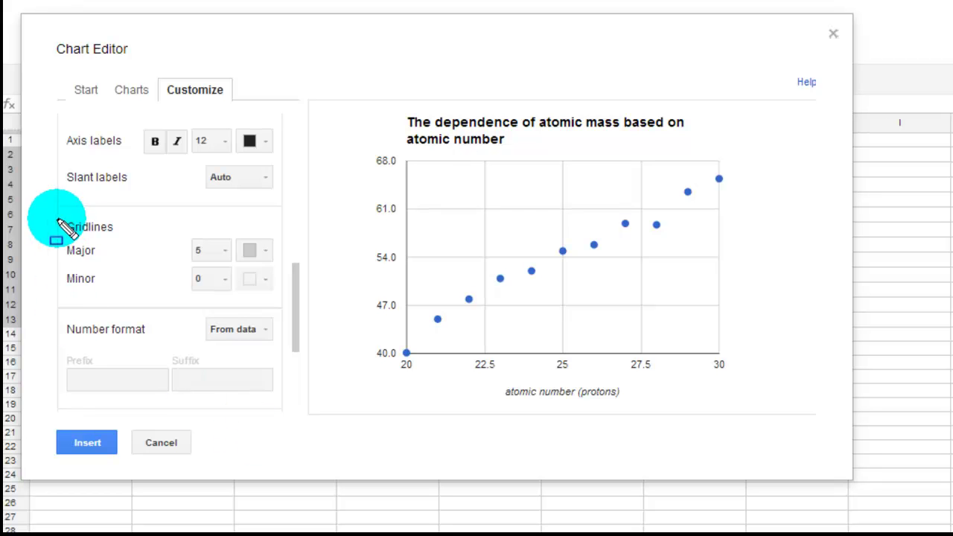
pyautogui.moveTo(46, 214)
pyautogui.mouseDown()
pyautogui.moveTo(74, 244)
pyautogui.moveTo(312, 317)
pyautogui.mouseUp()
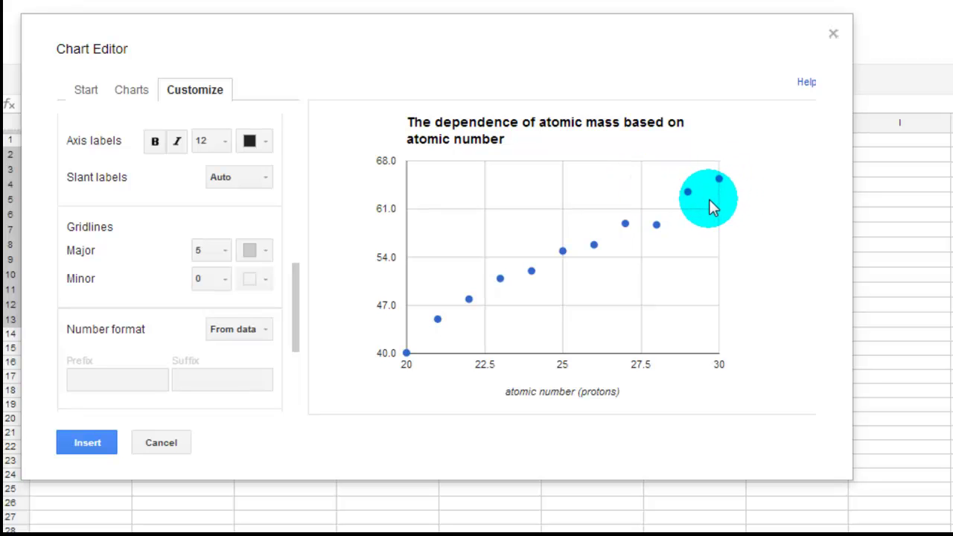
pyautogui.click(221, 251)
pyautogui.click(223, 465)
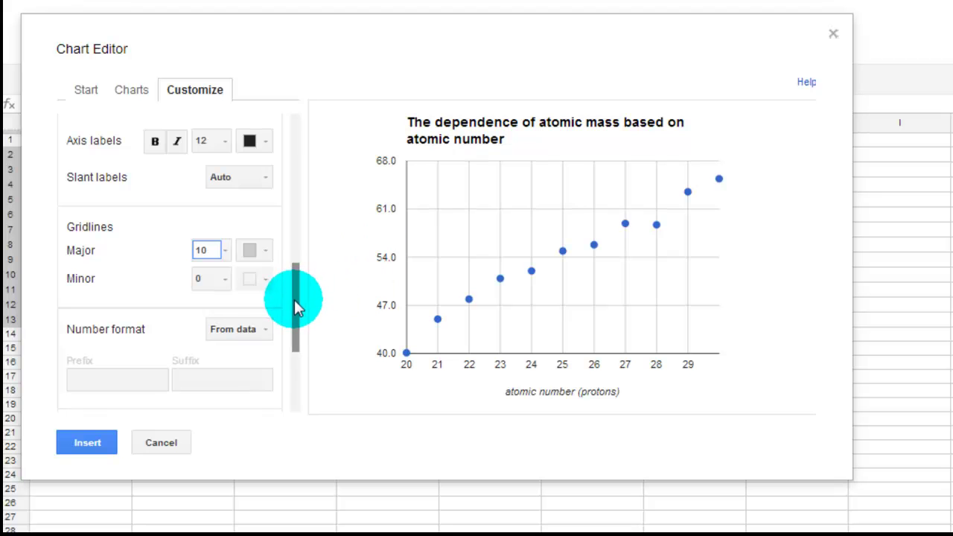
pyautogui.moveTo(294, 299); pyautogui.dragTo(306, 229)
pyautogui.click(219, 315)
pyautogui.press('BackSpace')
pyautogui.write('2')
pyautogui.press('Tab')
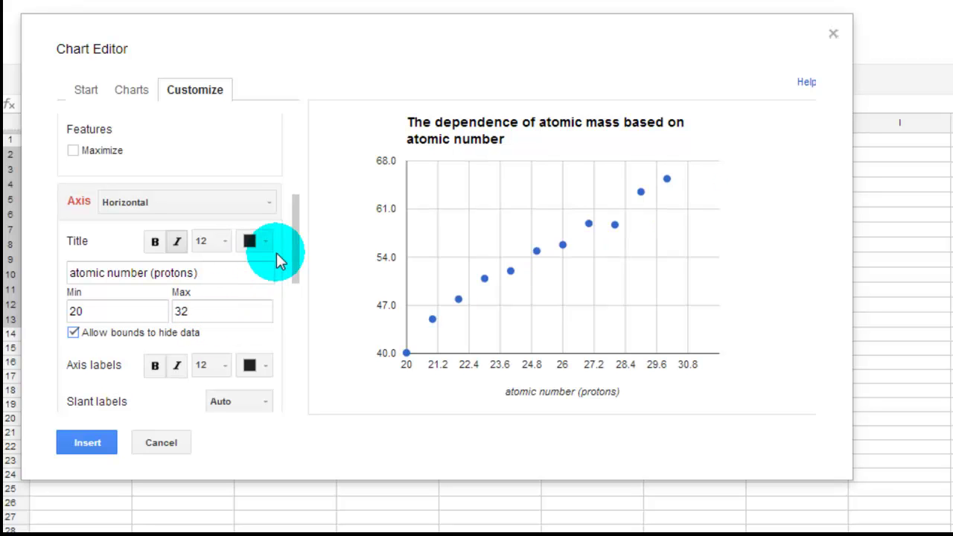
pyautogui.click(227, 310)
pyautogui.press('BackSpace')
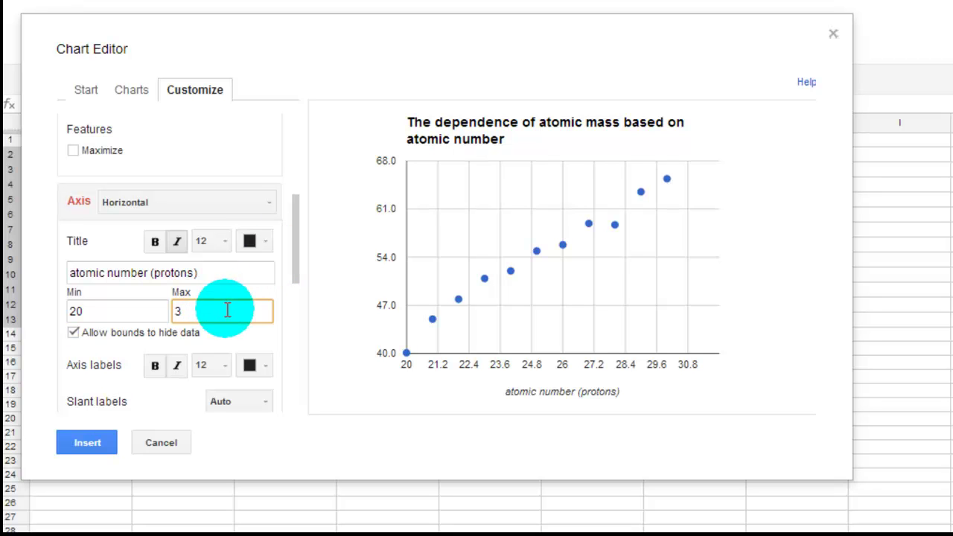
pyautogui.press('Tab')
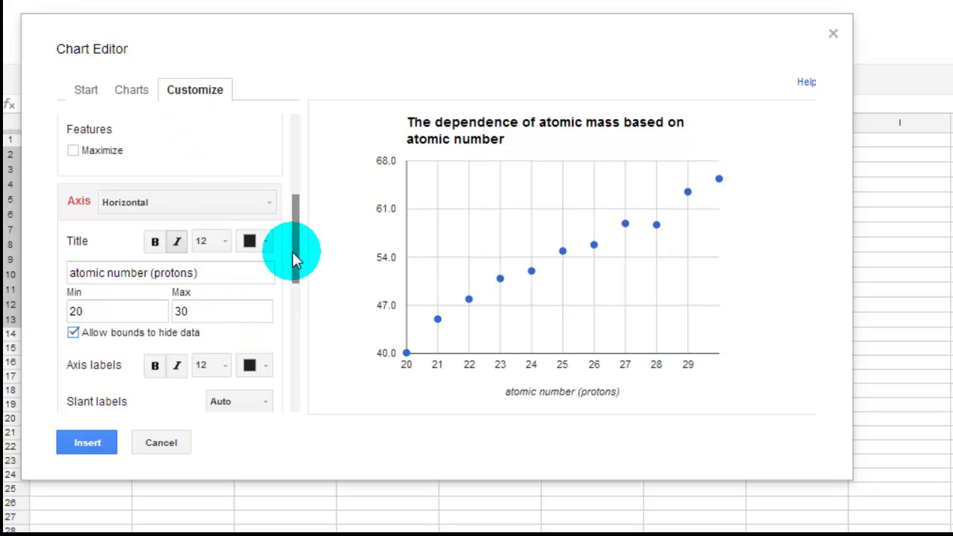
pyautogui.moveTo(296, 237)
pyautogui.mouseDown()
pyautogui.moveTo(289, 305)
pyautogui.moveTo(294, 249)
pyautogui.mouseUp()
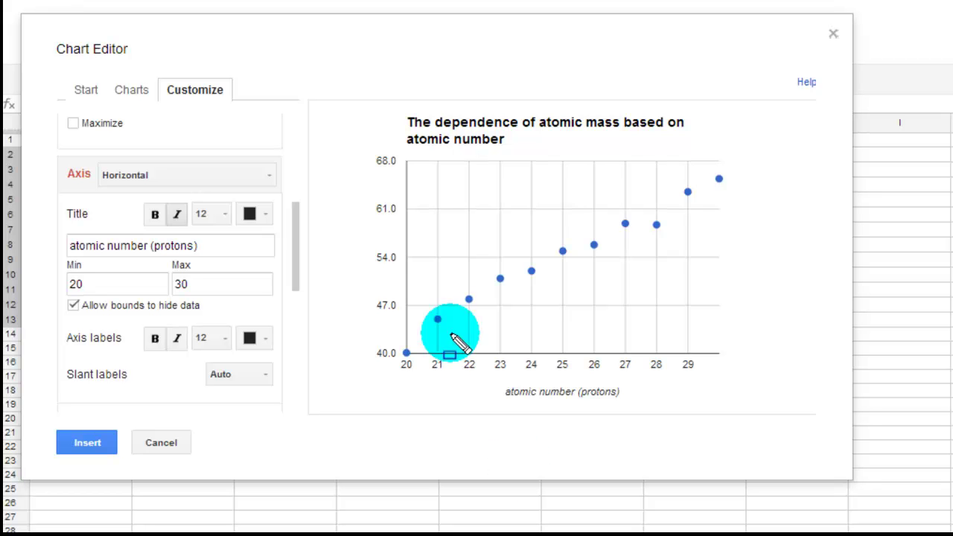
pyautogui.moveTo(51, 148)
pyautogui.mouseDown()
pyautogui.moveTo(119, 194)
pyautogui.moveTo(296, 199)
pyautogui.mouseUp()
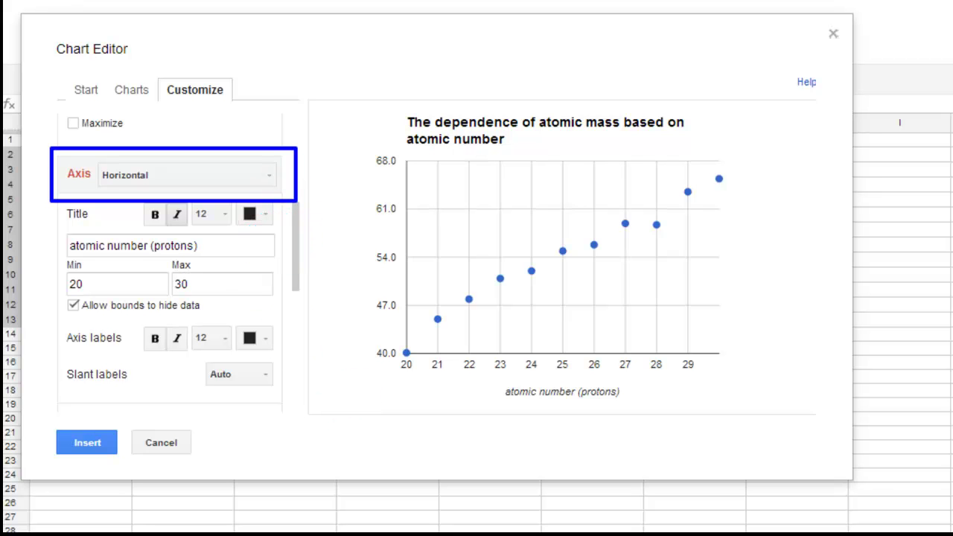
# Title the left vertical axis 'atomic mass (amu)' and set its minimum to 0
pyautogui.press('Escape')
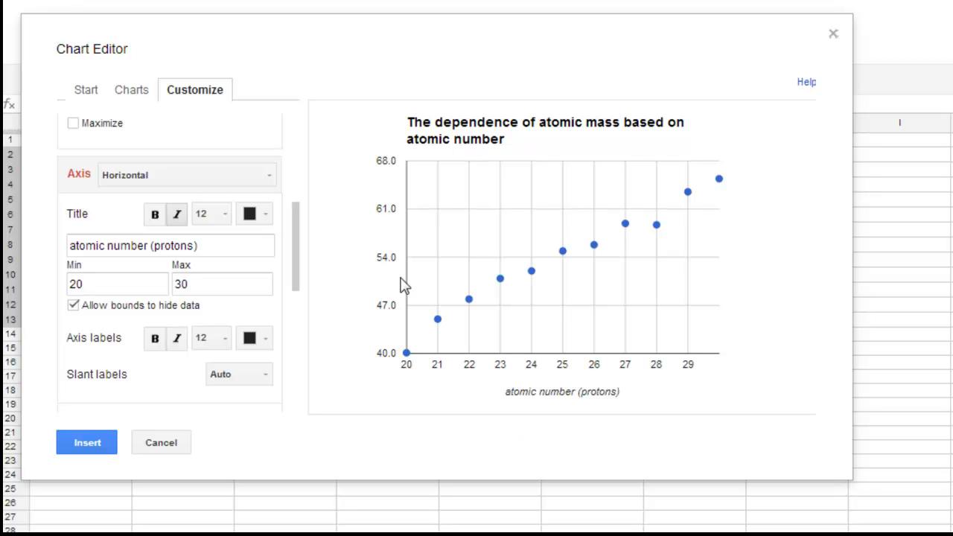
pyautogui.click(269, 177)
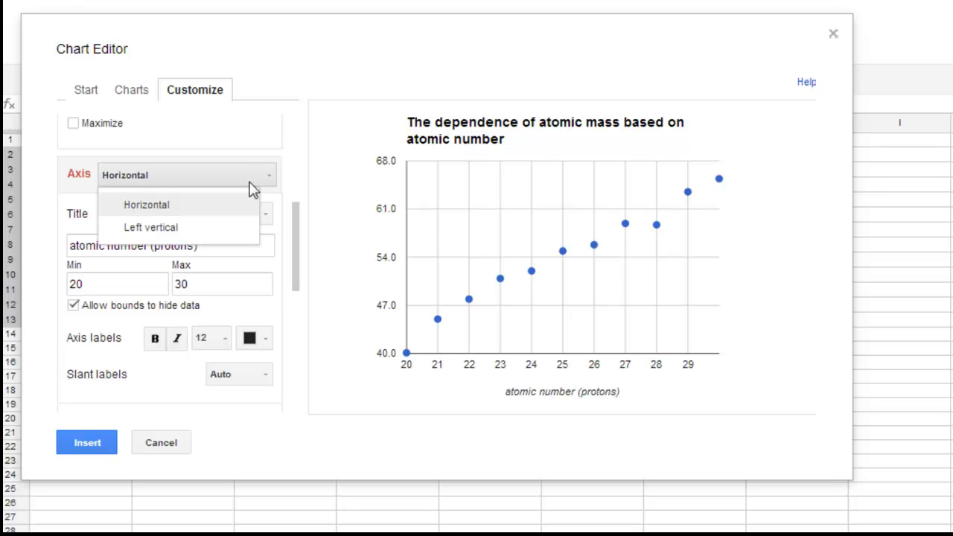
pyautogui.click(158, 232)
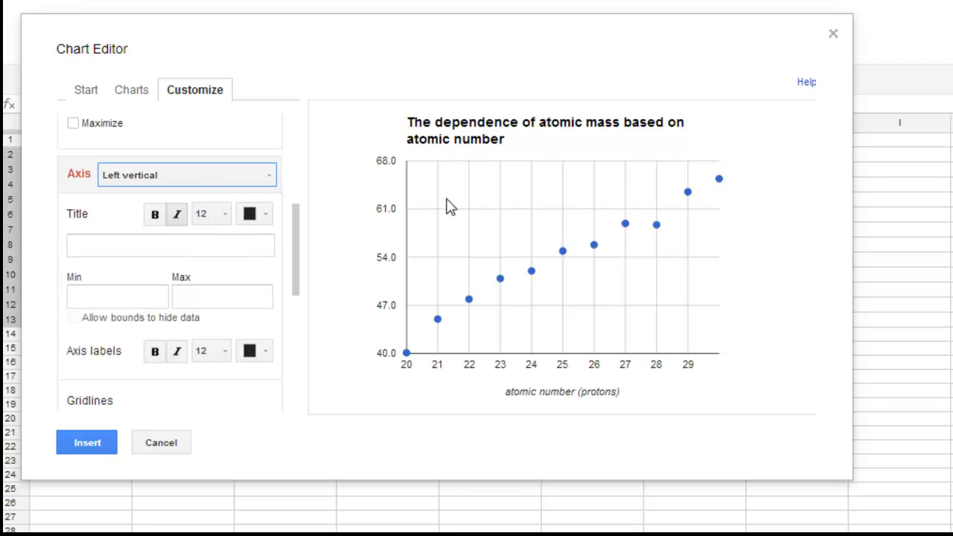
pyautogui.click(109, 247)
pyautogui.write('atomic mass (amu')
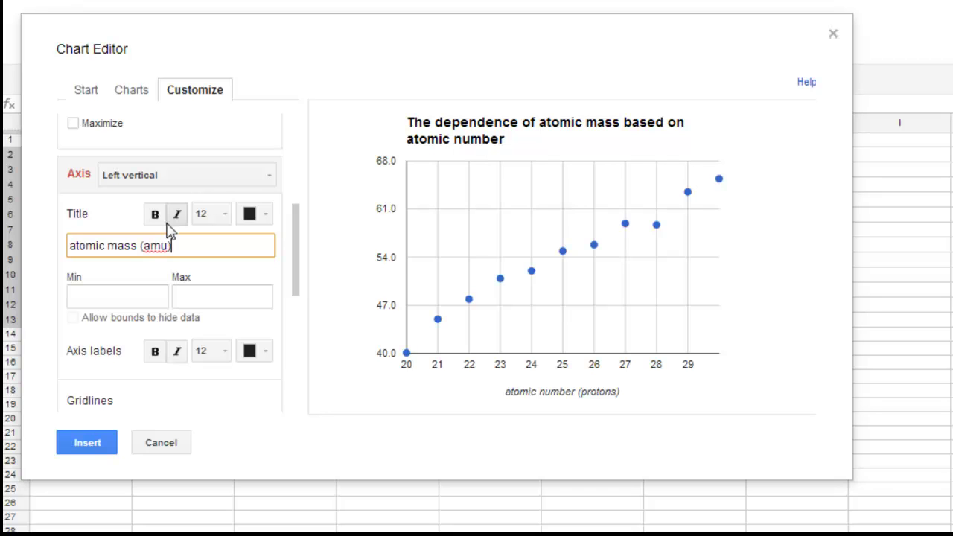
pyautogui.press('Tab')
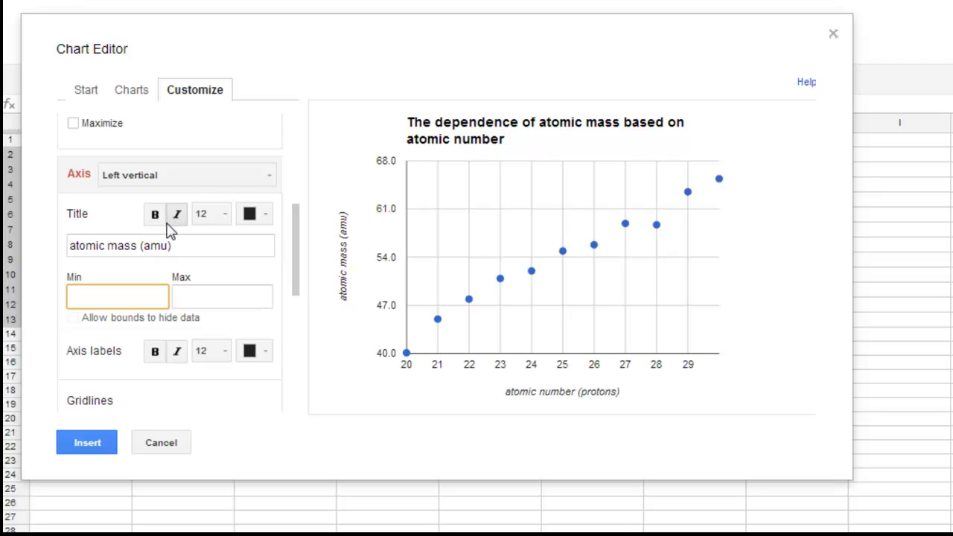
pyautogui.press('Tab')
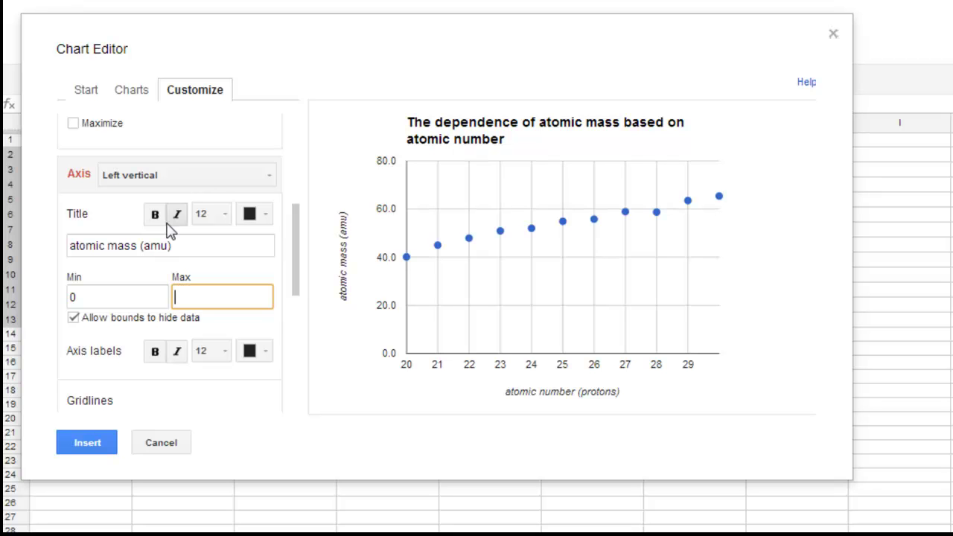
# Bound the vertical axis from 35 to 70, trying a minimum of 40 before settling on 35
pyautogui.click(114, 297)
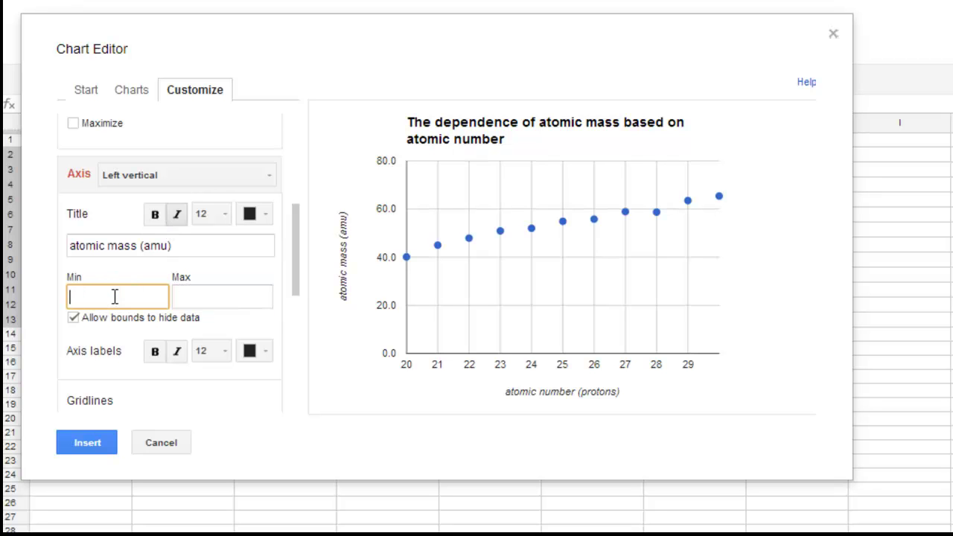
pyautogui.press('Tab')
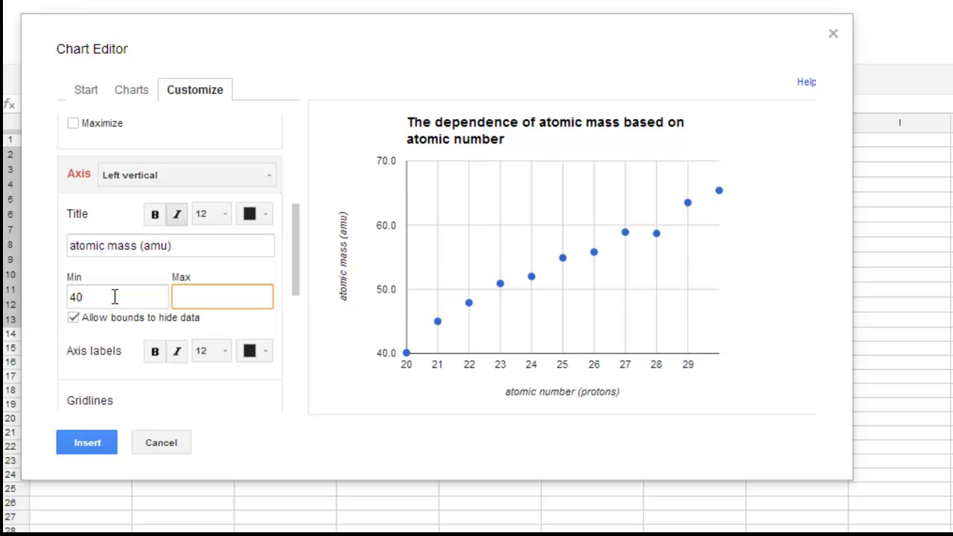
pyautogui.click(114, 296)
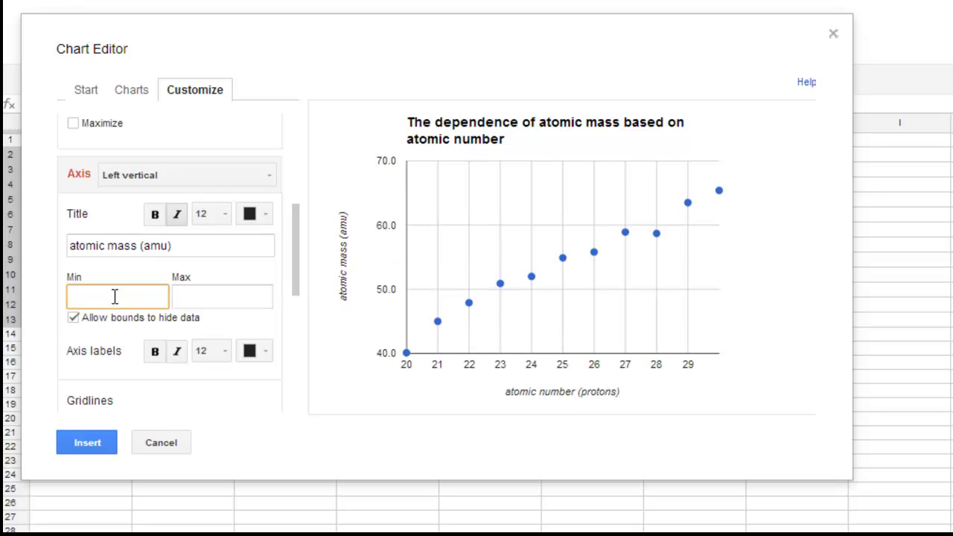
pyautogui.press('Tab')
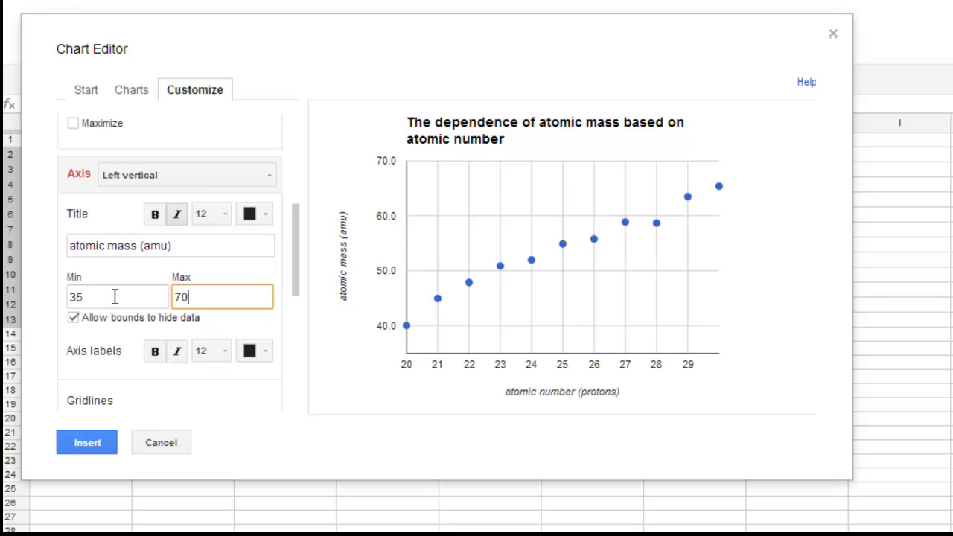
pyautogui.press('Tab')
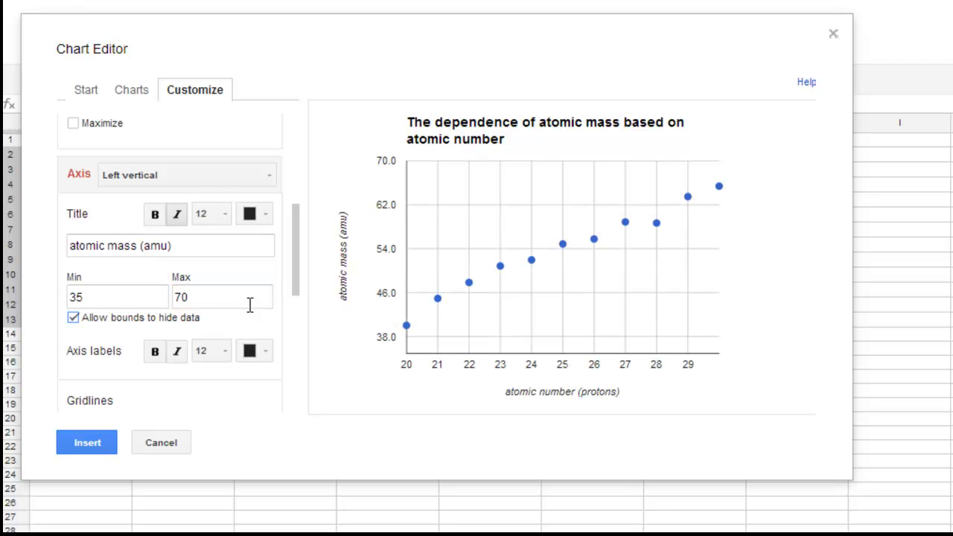
# Give the vertical axis 10 major gridlines
pyautogui.moveTo(299, 271); pyautogui.dragTo(298, 320)
pyautogui.scroll(-2, 296, 323)
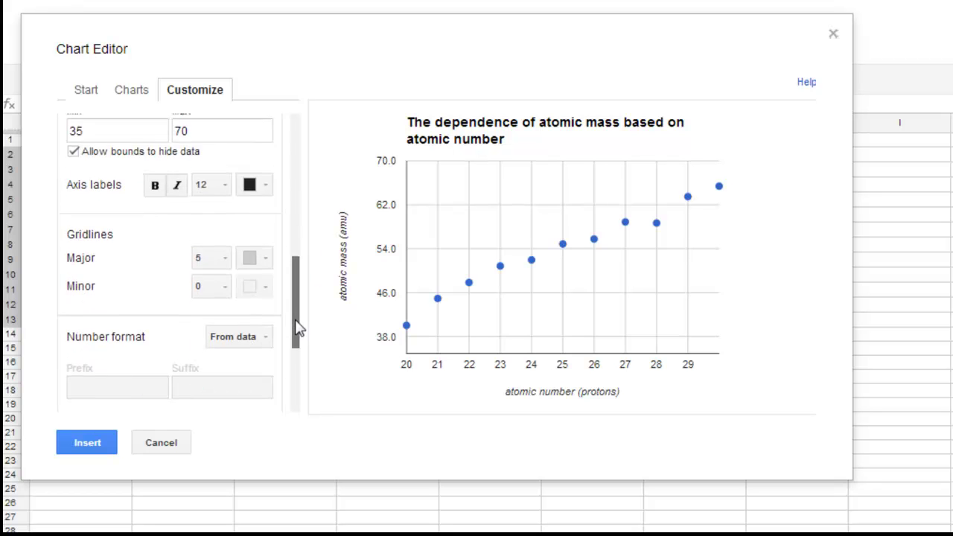
pyautogui.click(227, 251)
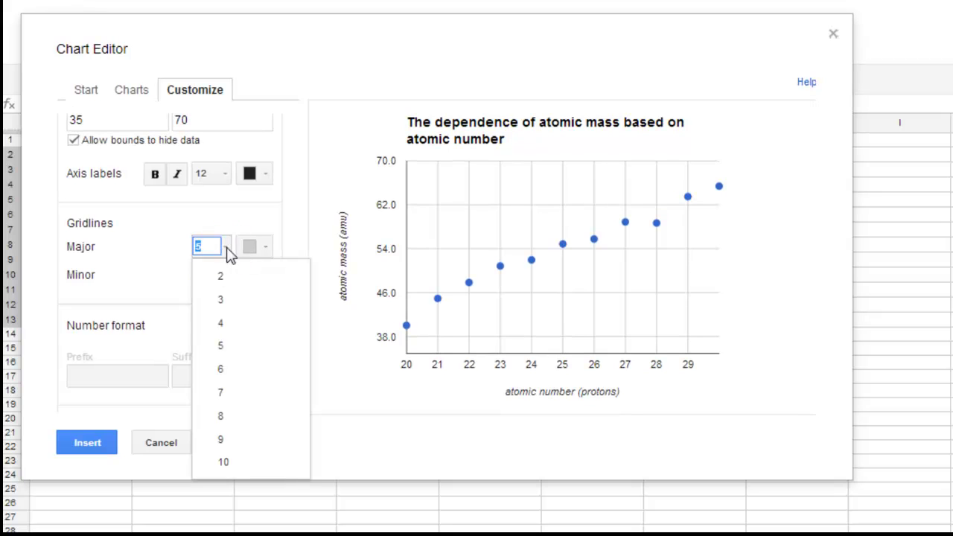
pyautogui.click(225, 461)
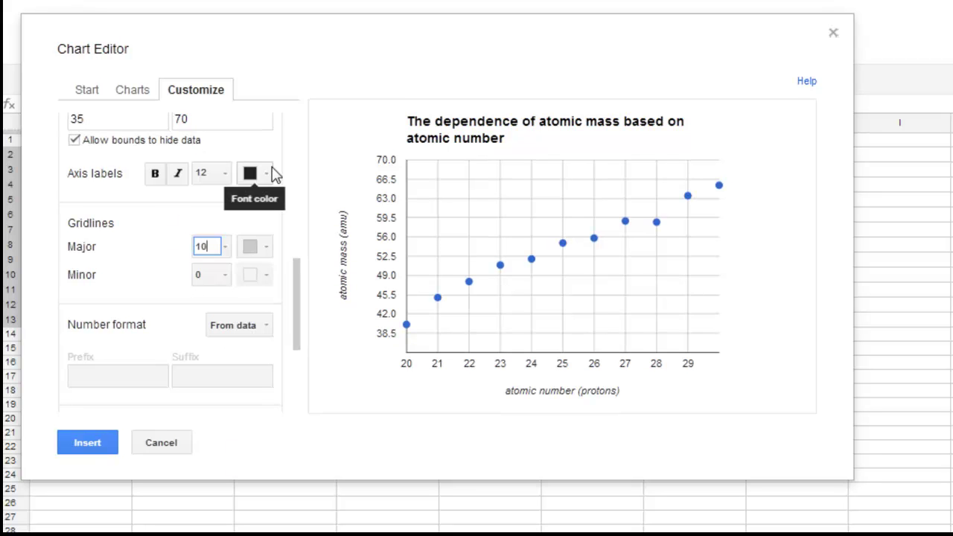
# Lower the vertical axis maximum to 60
pyautogui.click(192, 119)
pyautogui.press('BackSpace')
pyautogui.press('BackSpace')
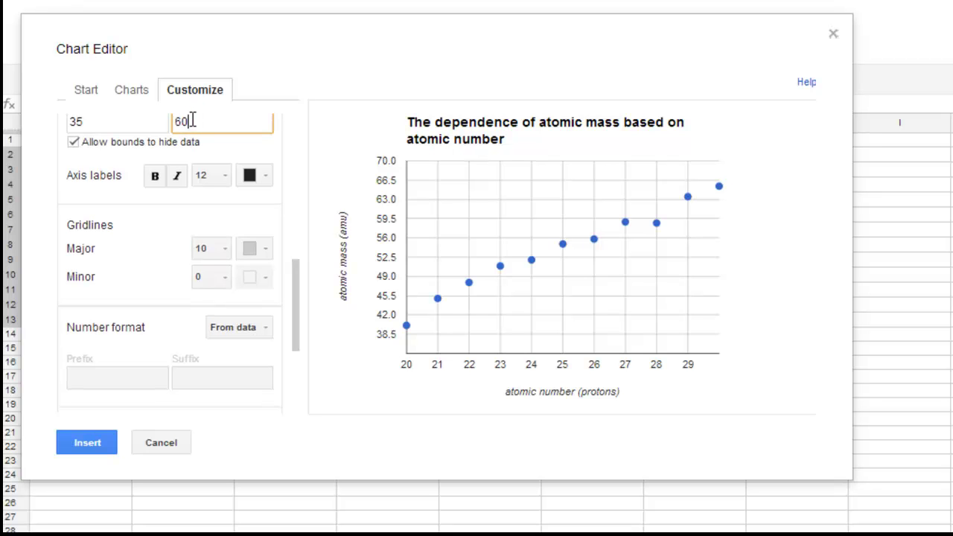
pyautogui.press('Tab')
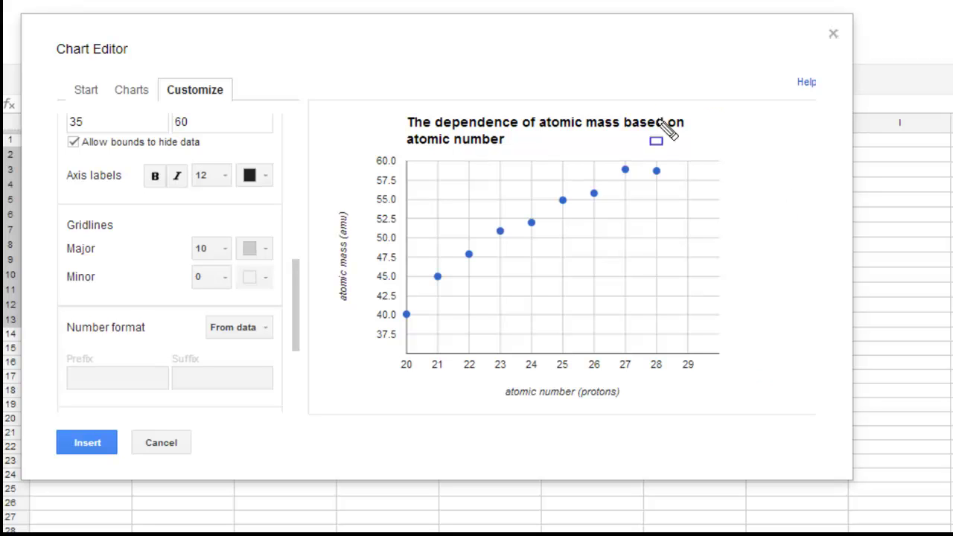
# Mark the cut-off top points and the space above the title, then clear the annotations
pyautogui.moveTo(660, 142); pyautogui.dragTo(758, 212)
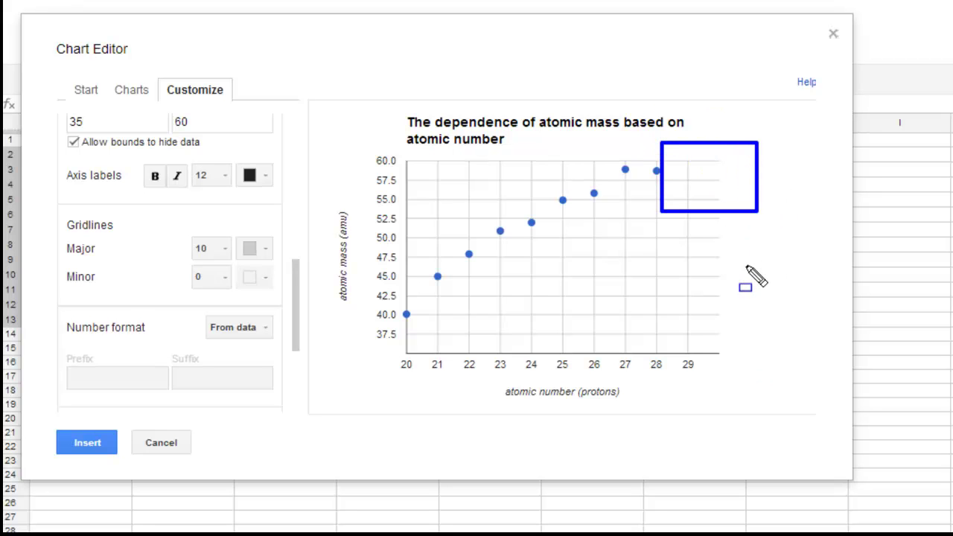
pyautogui.moveTo(447, 57); pyautogui.dragTo(640, 111)
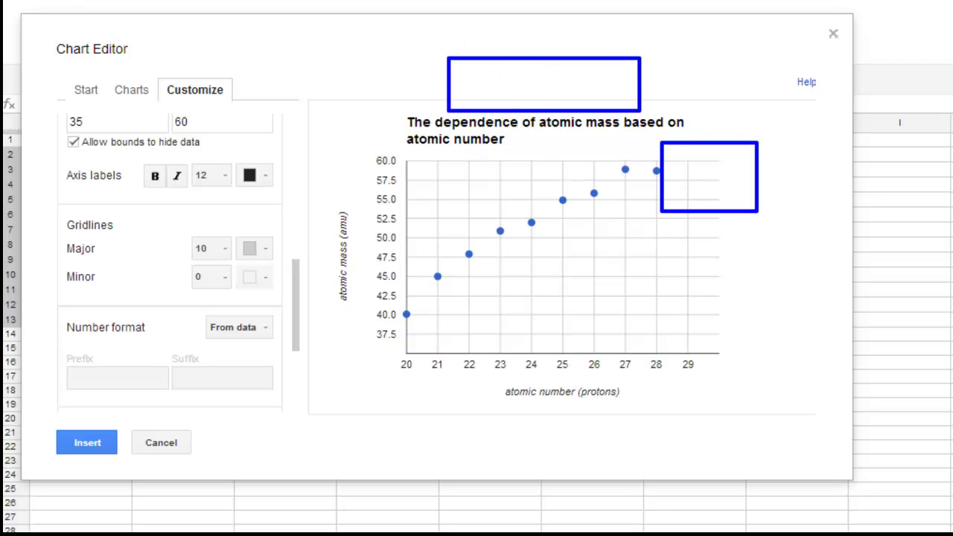
pyautogui.press('Escape')
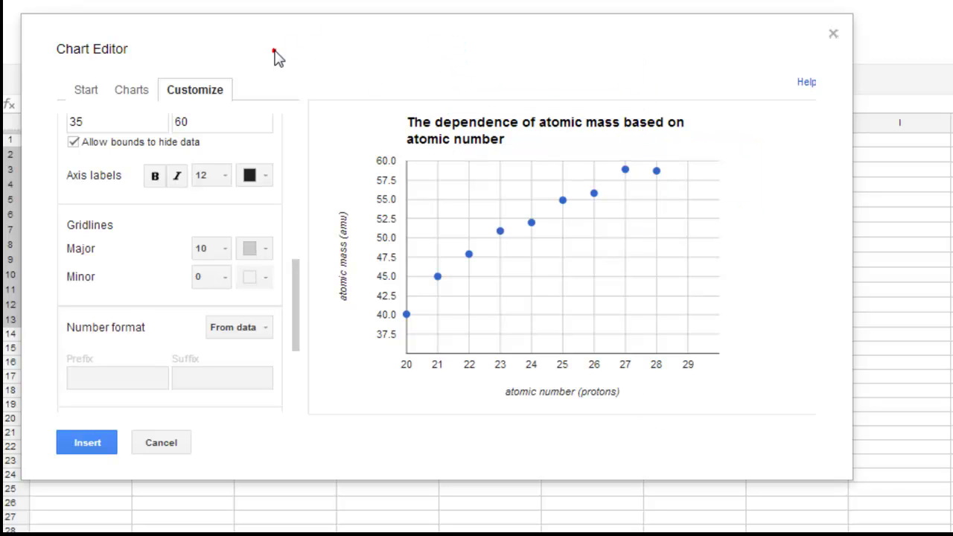
pyautogui.moveTo(272, 58); pyautogui.dragTo(477, 97)
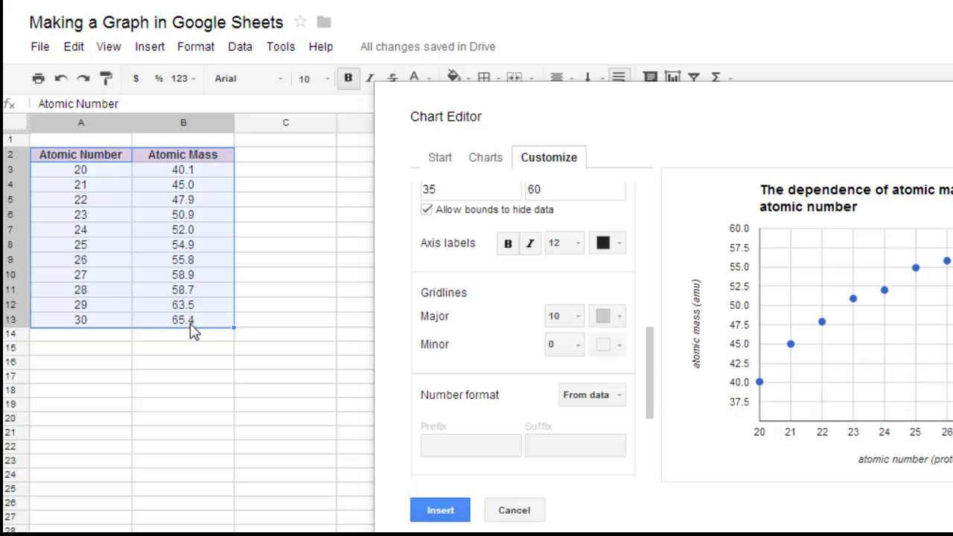
pyautogui.click(187, 328)
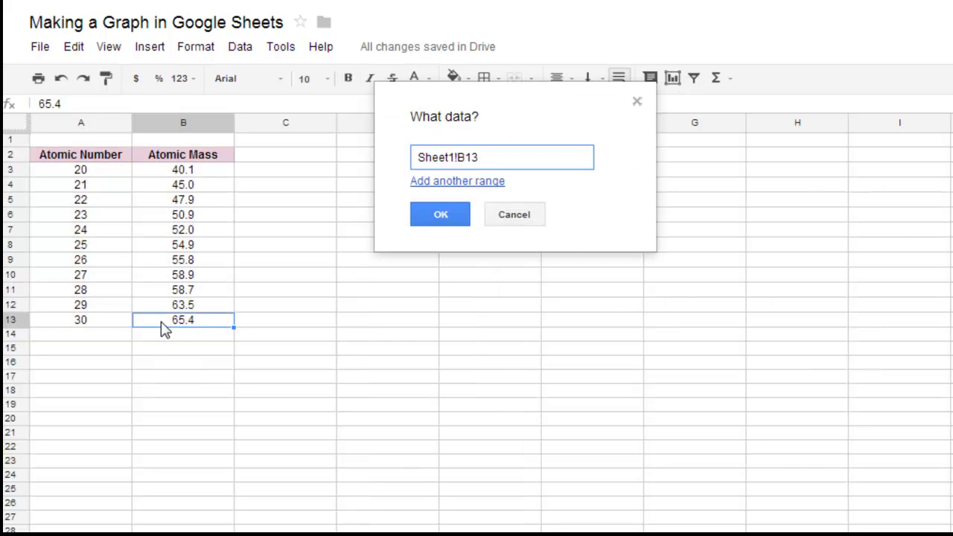
pyautogui.click(511, 215)
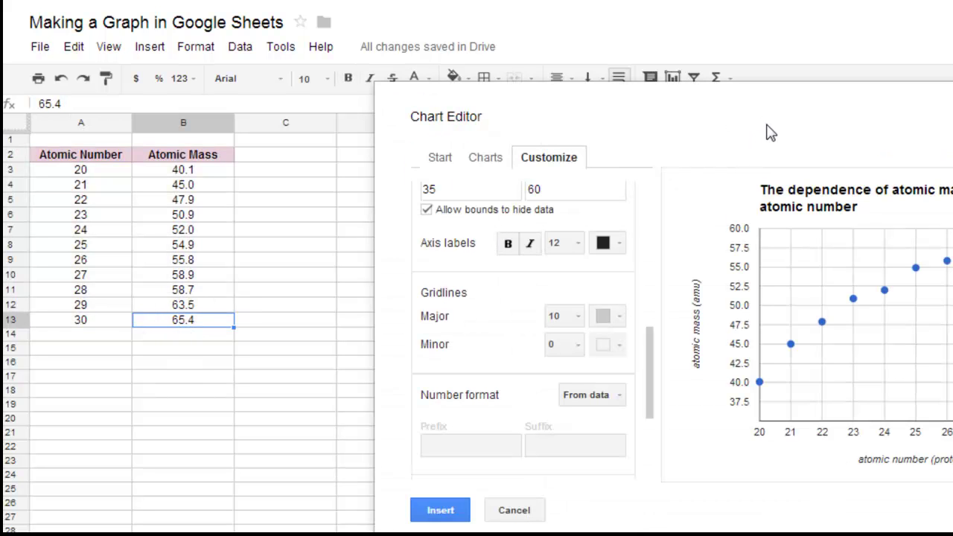
pyautogui.click(770, 136)
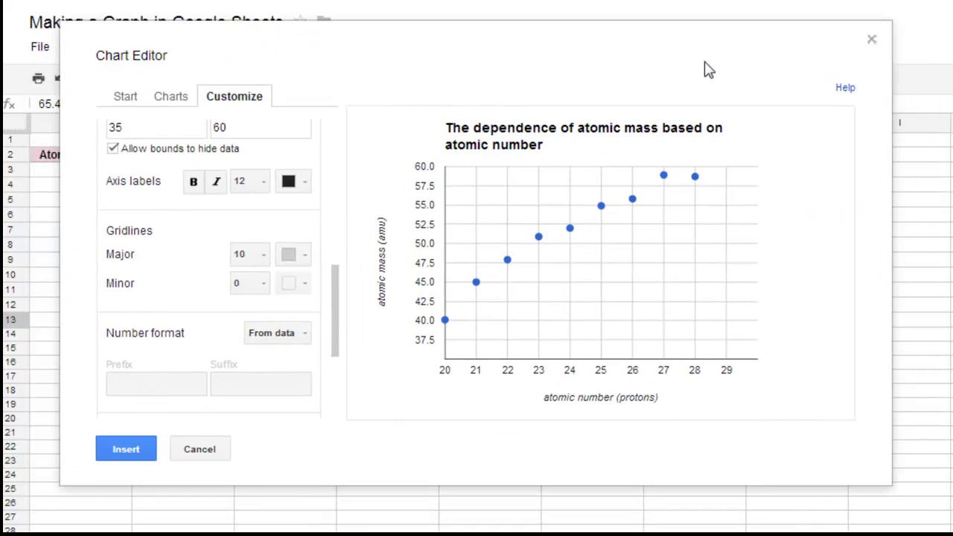
# Restore the vertical axis maximum to 70
pyautogui.click(246, 128)
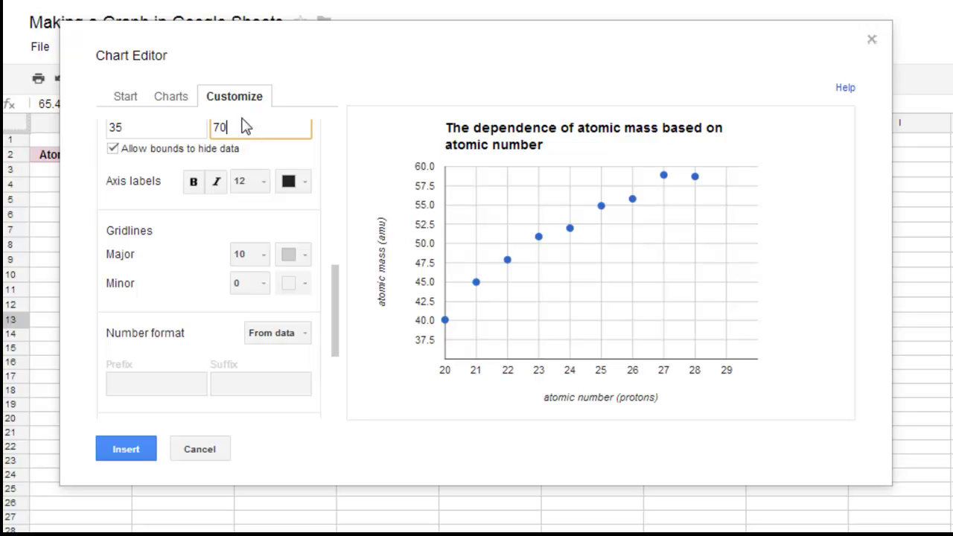
pyautogui.press('Tab')
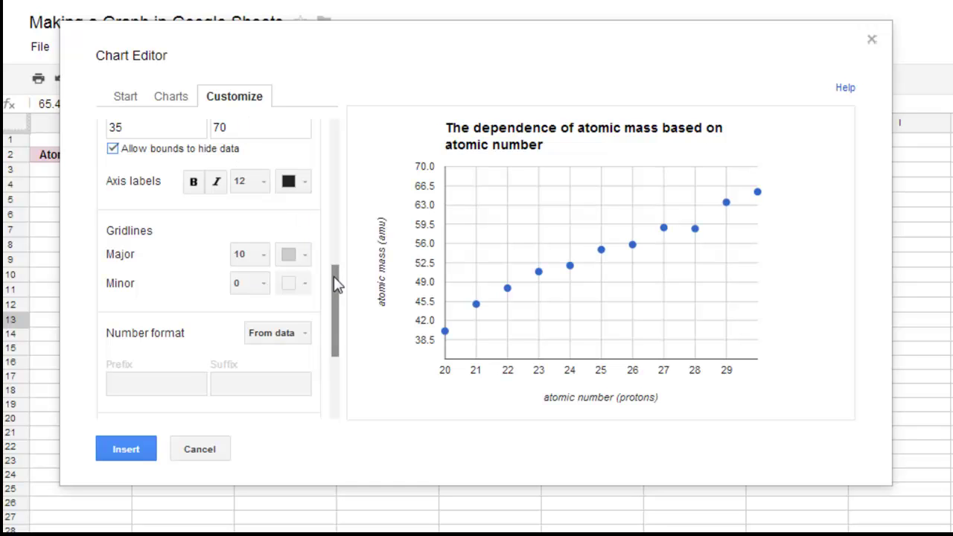
pyautogui.moveTo(337, 285); pyautogui.dragTo(335, 331)
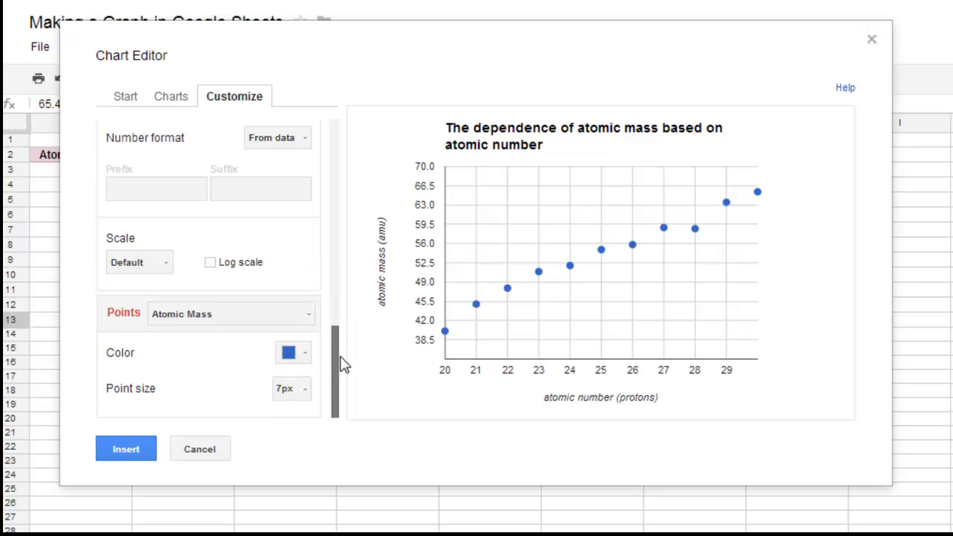
# Colour the Atomic Mass series points dark red
pyautogui.click(308, 321)
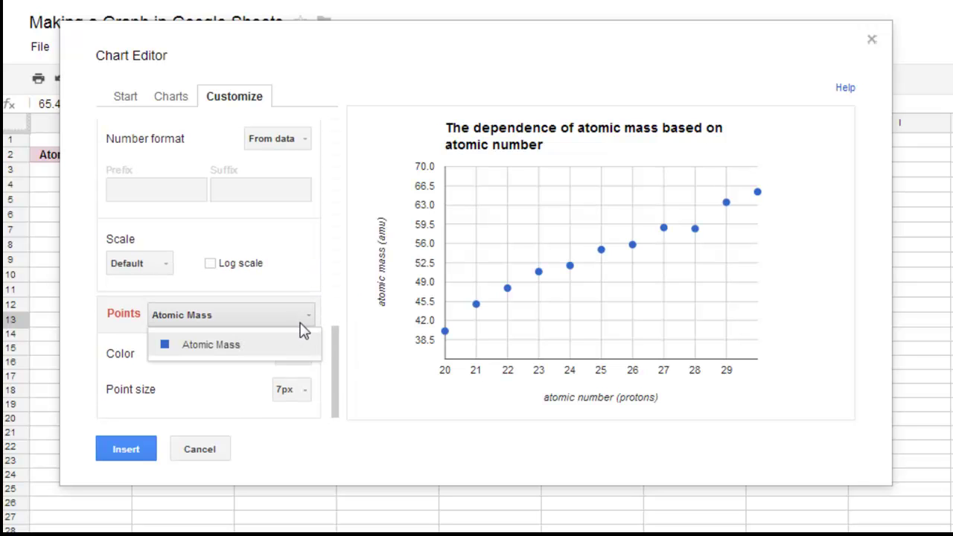
pyautogui.click(306, 318)
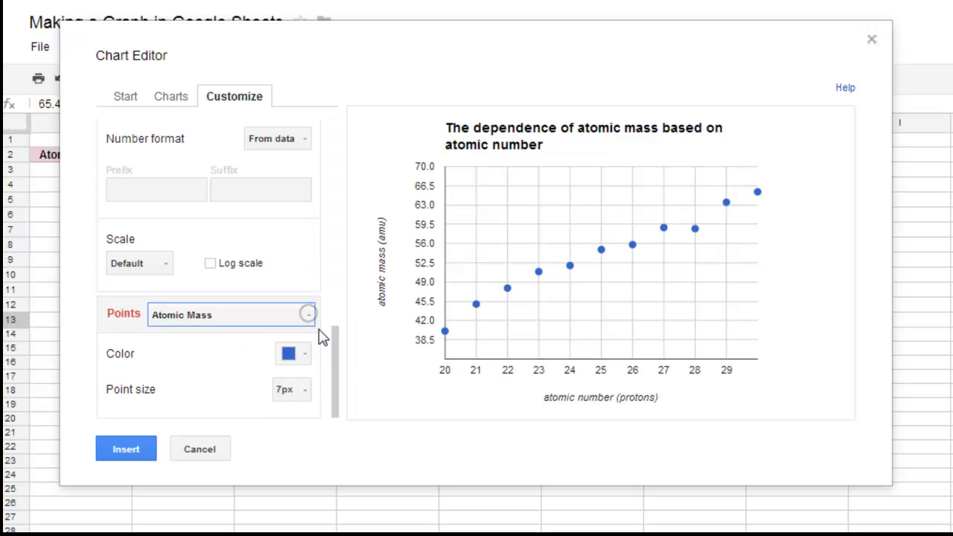
pyautogui.click(308, 354)
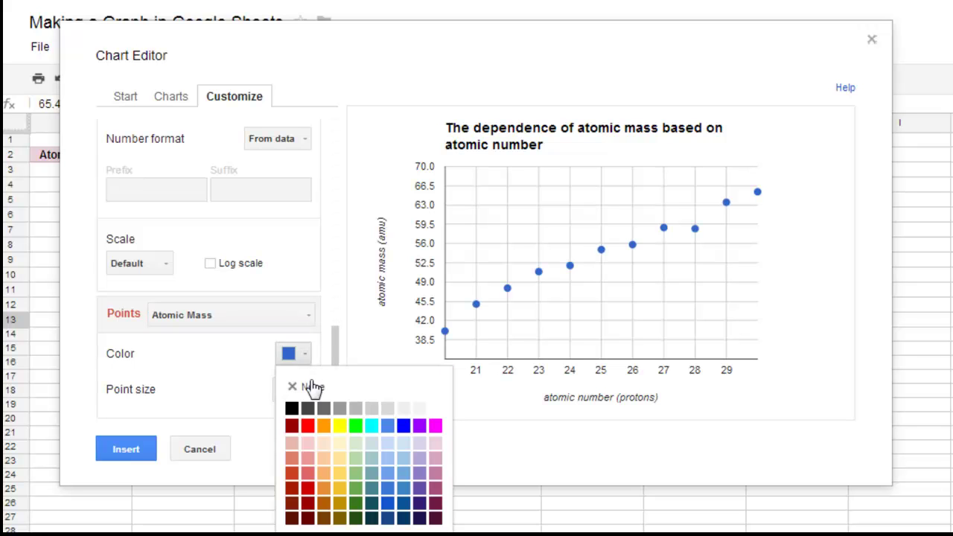
pyautogui.click(290, 426)
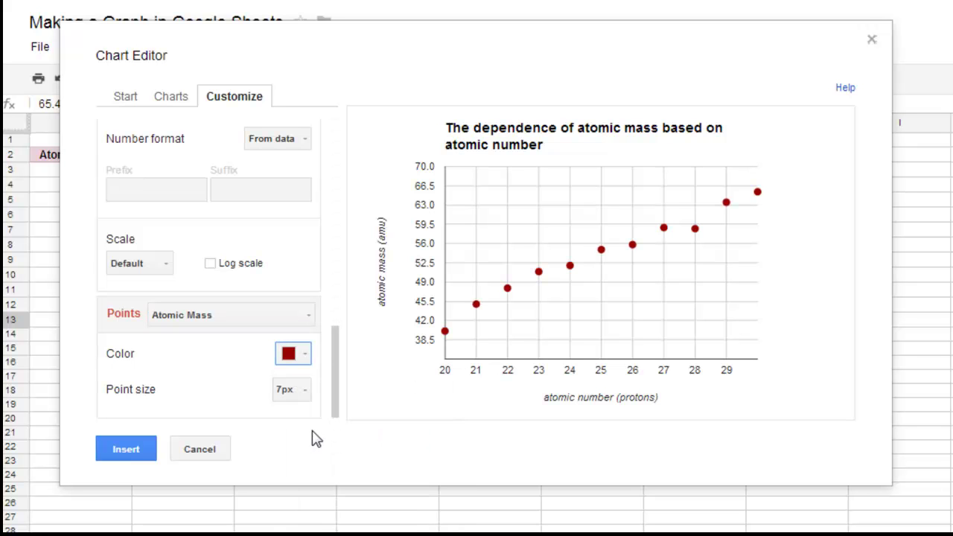
# Set the point size to 7px after trying 14px and 2px
pyautogui.click(299, 390)
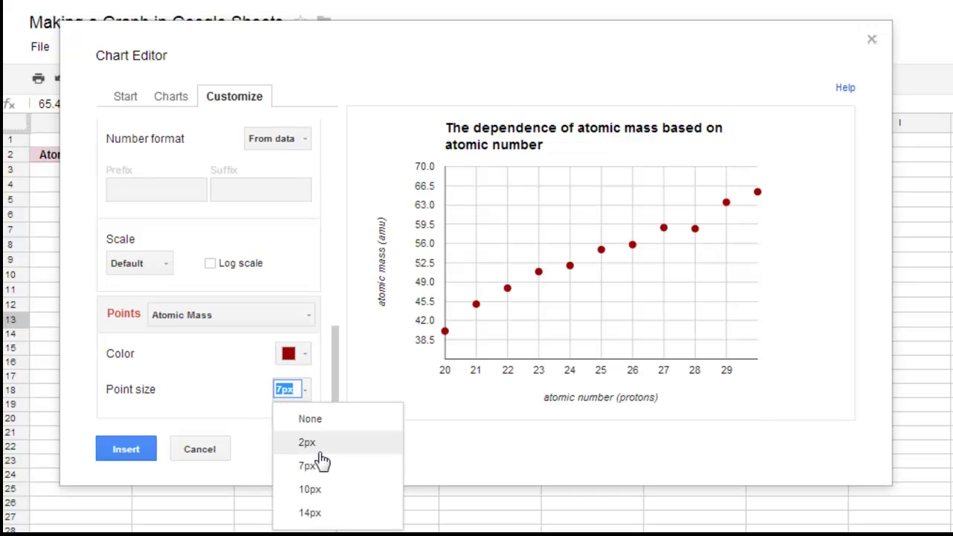
pyautogui.click(321, 510)
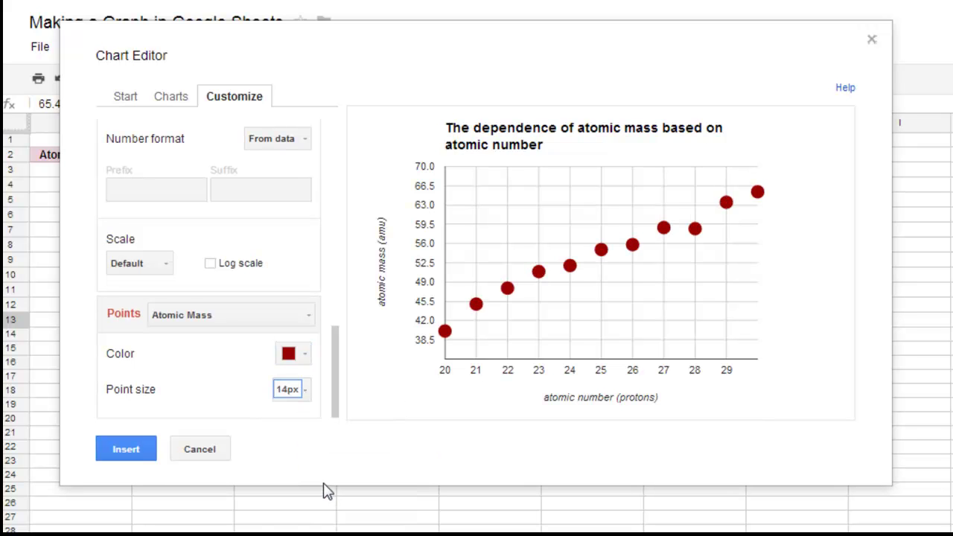
pyautogui.click(311, 391)
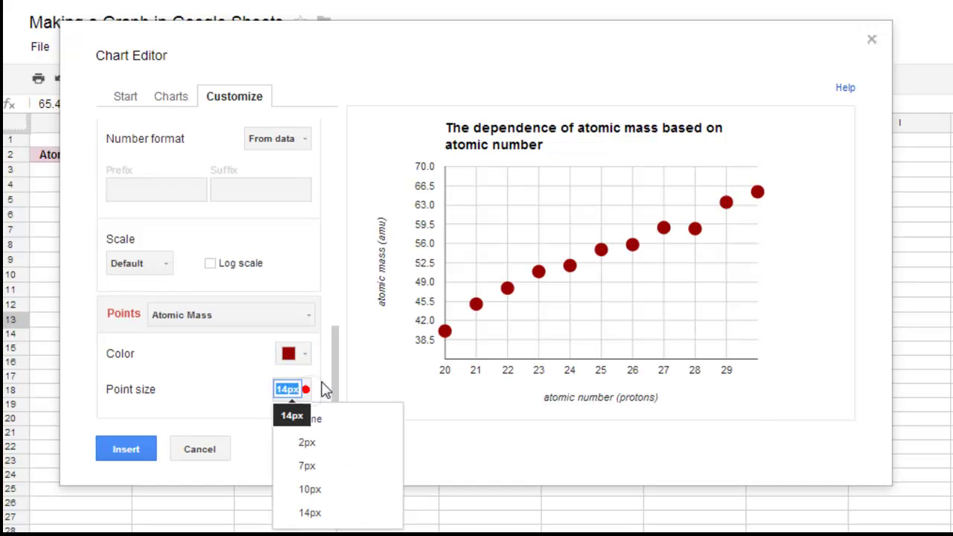
pyautogui.click(326, 445)
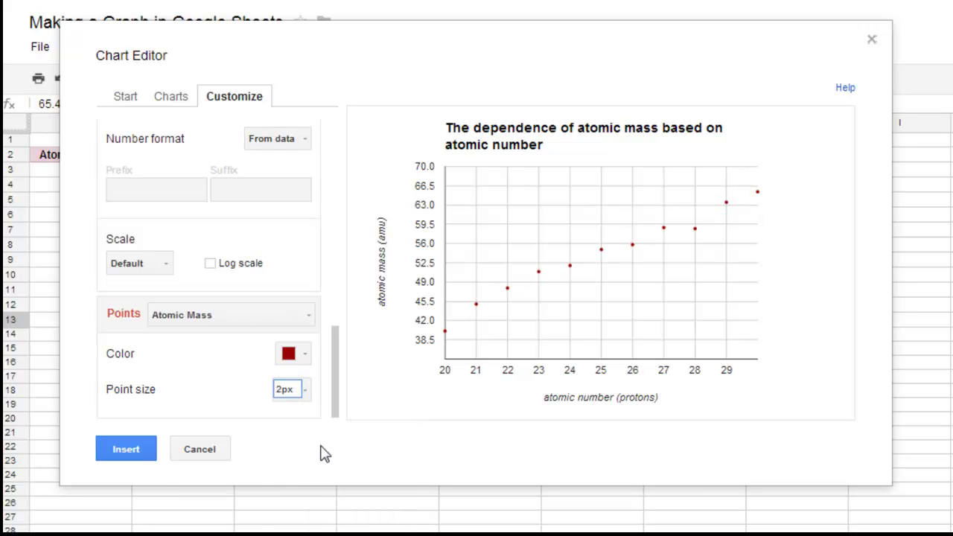
pyautogui.click(306, 394)
pyautogui.click(316, 469)
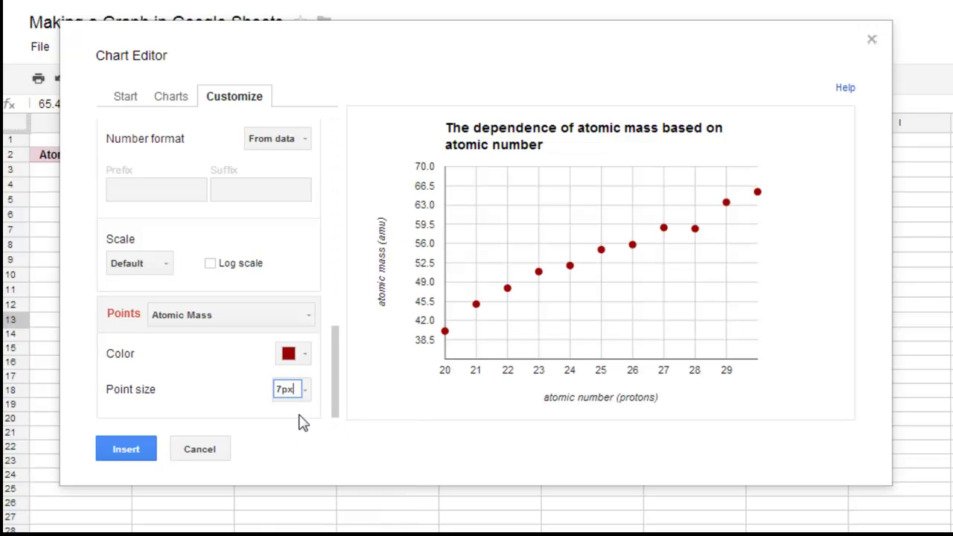
# Insert the chart, move it over columns D–F beside the data, and enlarge it
pyautogui.click(134, 446)
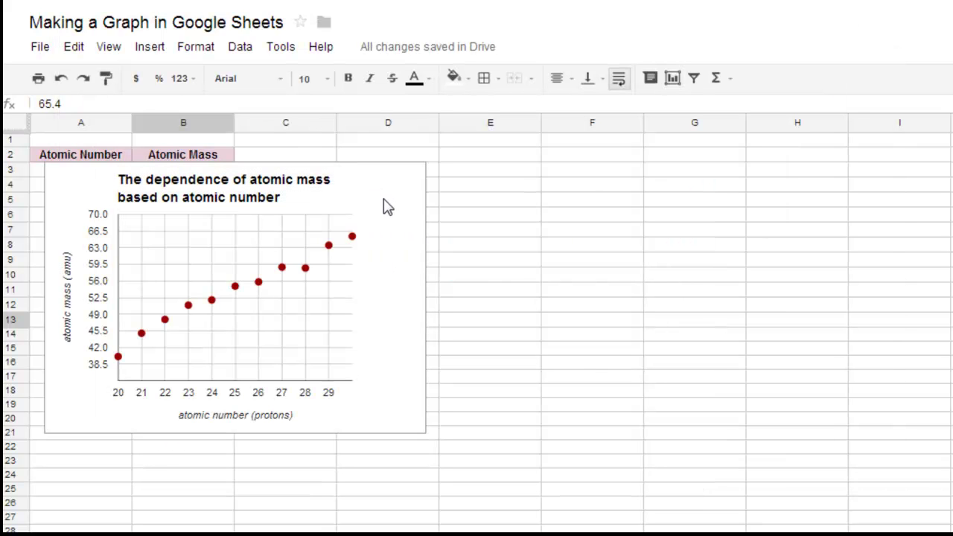
pyautogui.click(385, 400)
pyautogui.click(385, 400)
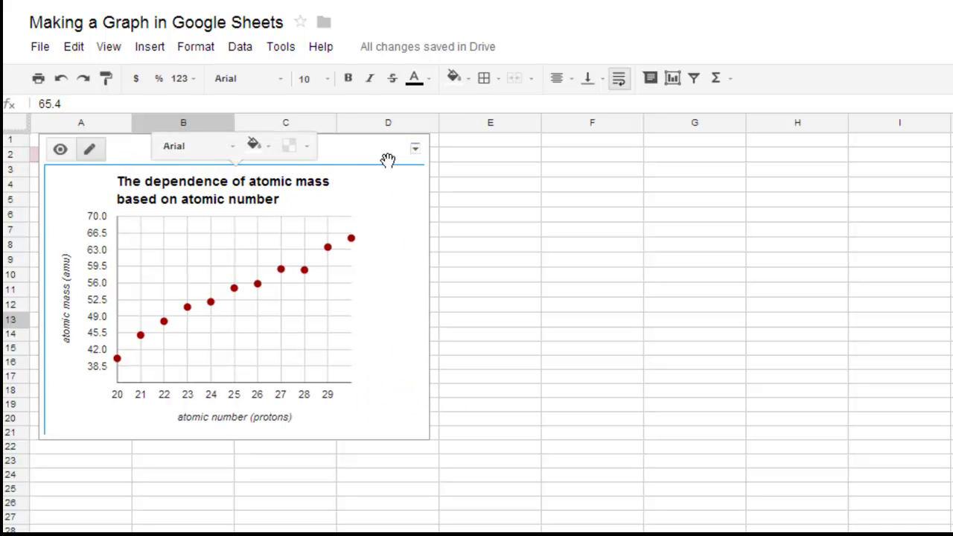
pyautogui.moveTo(376, 155); pyautogui.dragTo(648, 164)
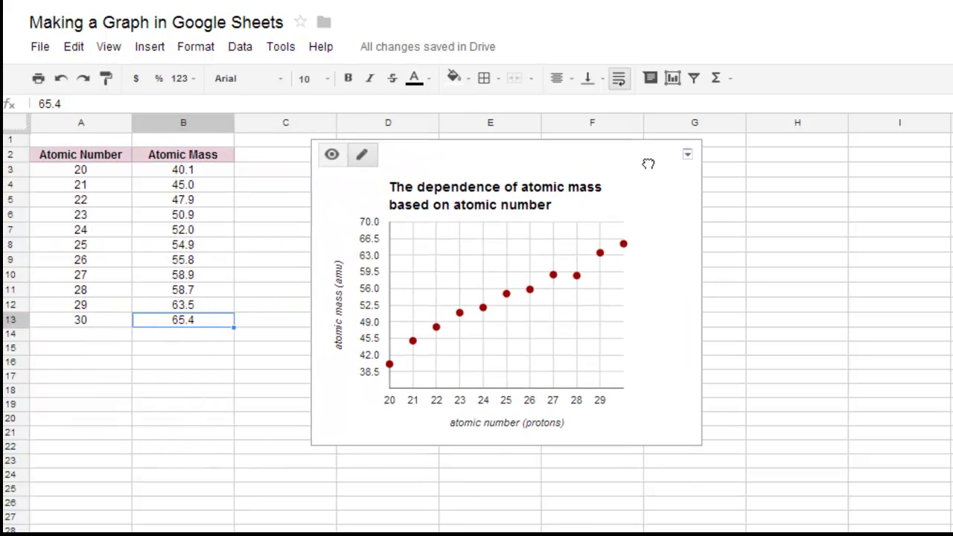
pyautogui.click(699, 440)
pyautogui.moveTo(774, 493); pyautogui.dragTo(884, 532)
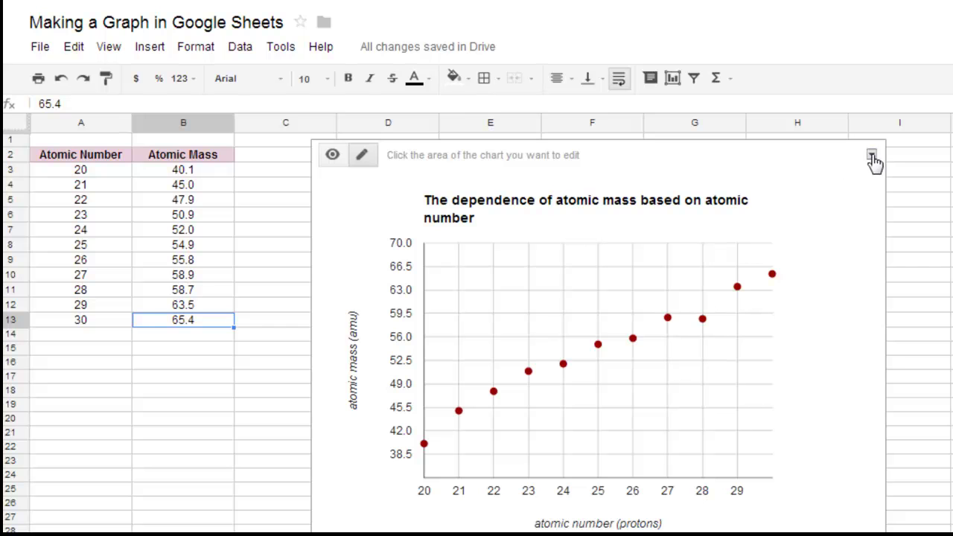
# Open the chart's customization settings and set the horizontal axis maximum to 36
pyautogui.click(870, 154)
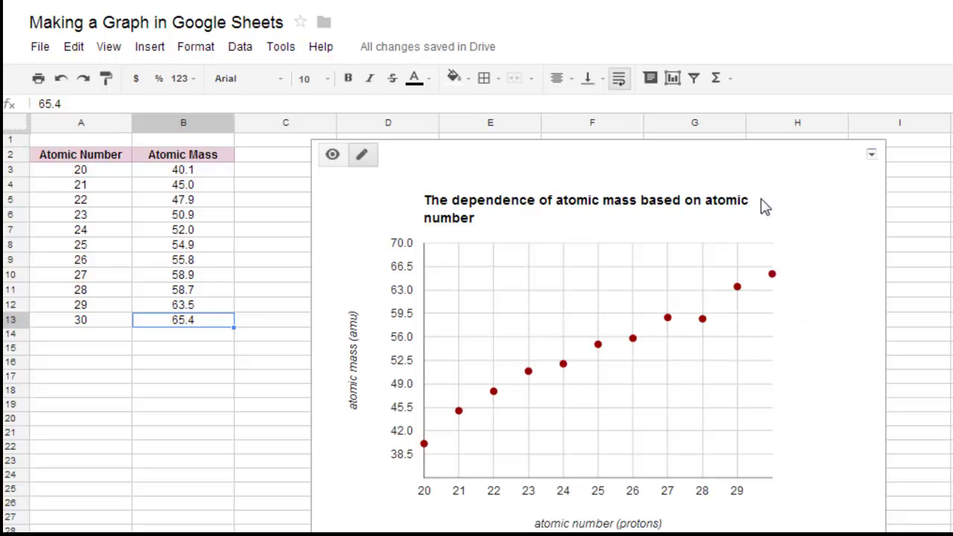
pyautogui.doubleClick(765, 207)
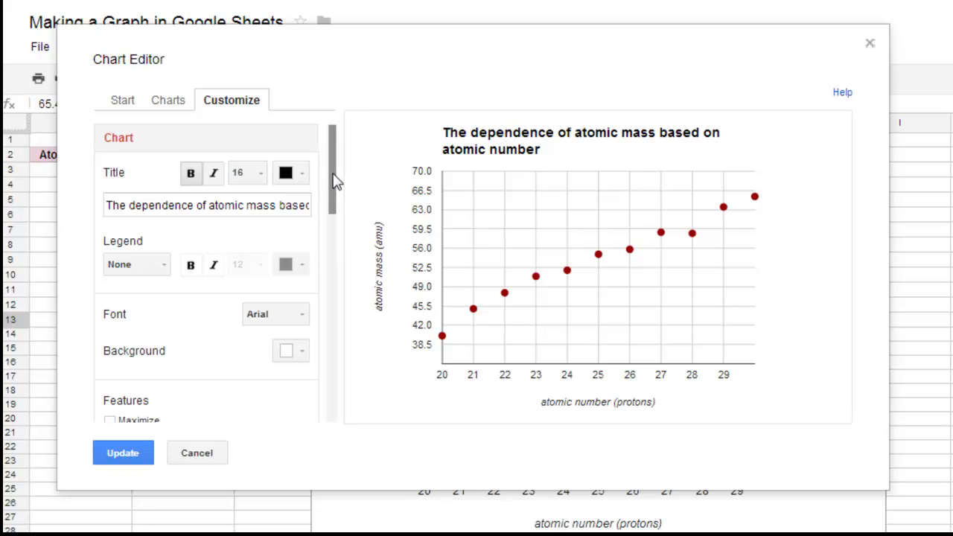
pyautogui.moveTo(333, 187); pyautogui.dragTo(331, 290)
pyautogui.scroll(-2, 331, 291)
pyautogui.moveTo(258, 221); pyautogui.dragTo(183, 215)
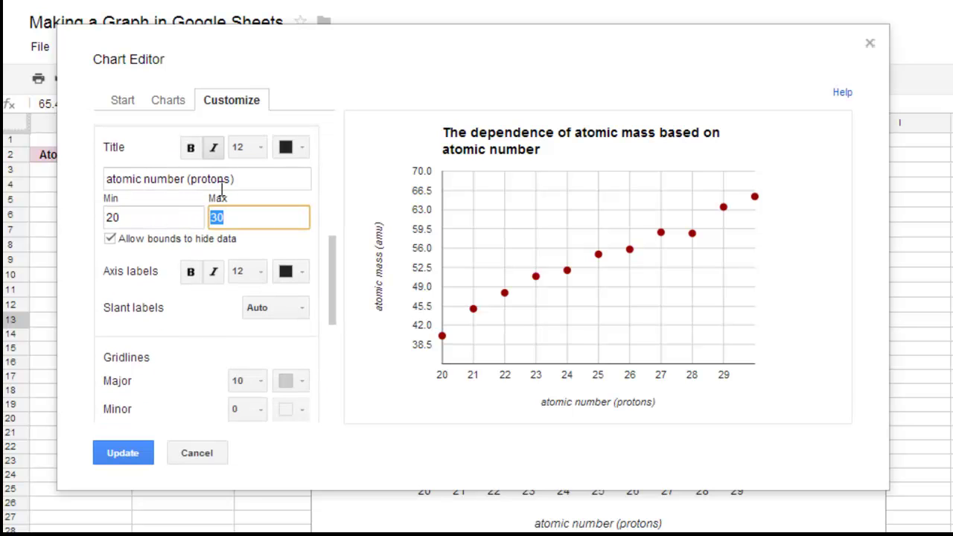
pyautogui.write('36')
pyautogui.press('Return')
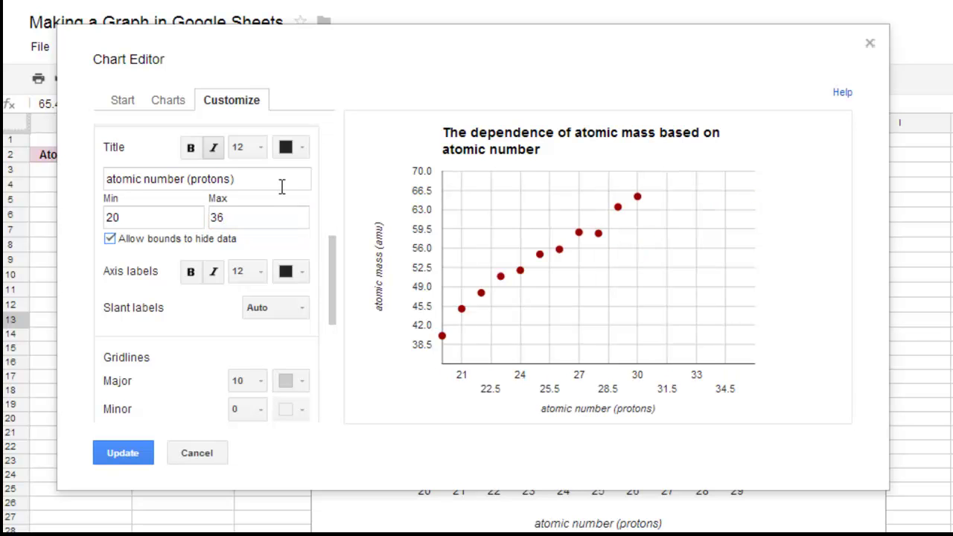
# Lower the horizontal axis maximum to 34, then to 32
pyautogui.click(263, 213)
pyautogui.press('BackSpace')
pyautogui.write('4')
pyautogui.press('Return')
pyautogui.click(265, 214)
pyautogui.press('BackSpace')
pyautogui.write('3')
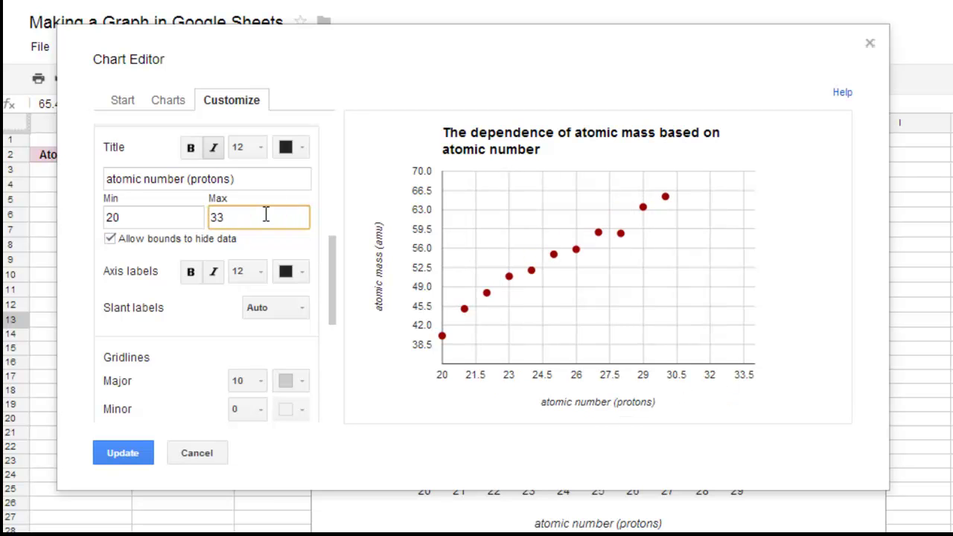
pyautogui.press('BackSpace')
pyautogui.write('2')
pyautogui.press('Return')
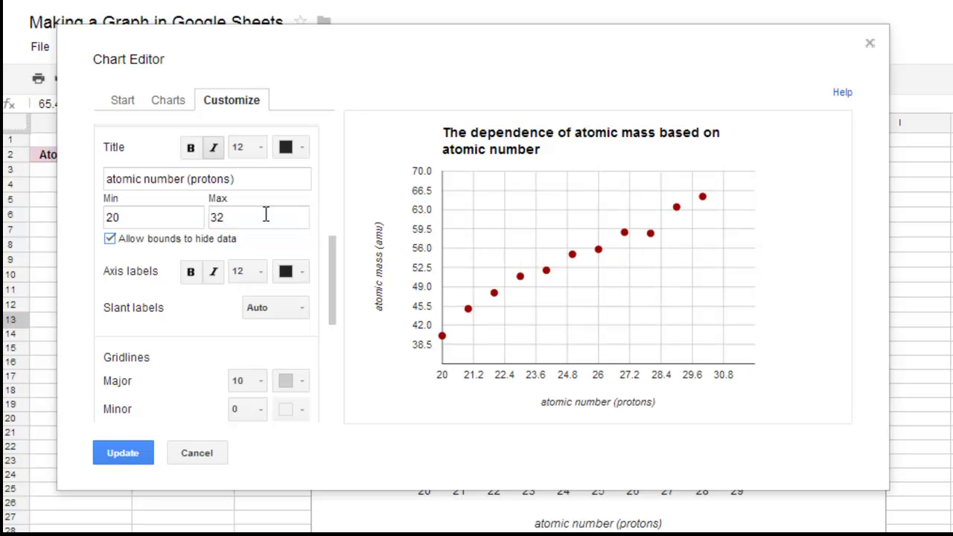
# Set the horizontal axis maximum to 30 and apply the bounds with Update
pyautogui.click(259, 215)
pyautogui.press('BackSpace')
pyautogui.write('0')
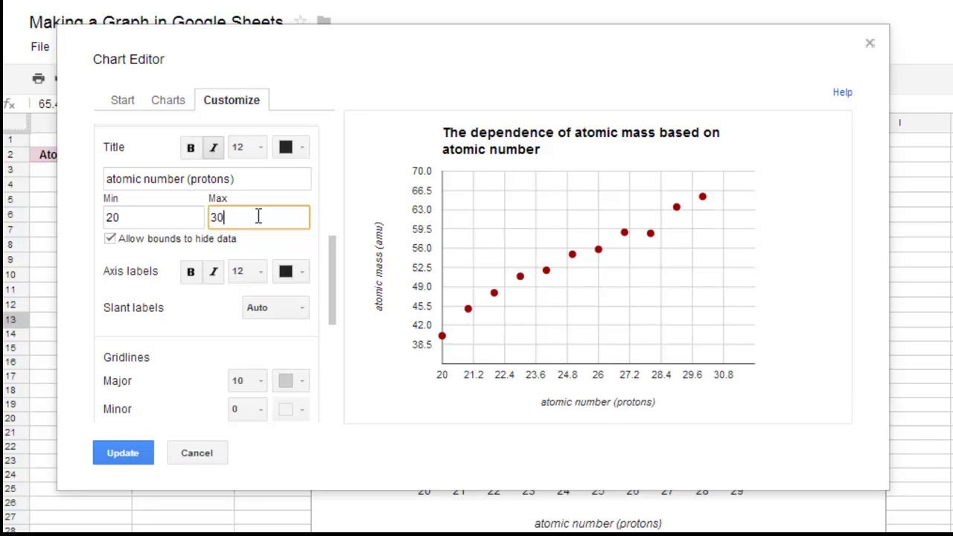
pyautogui.press('Return')
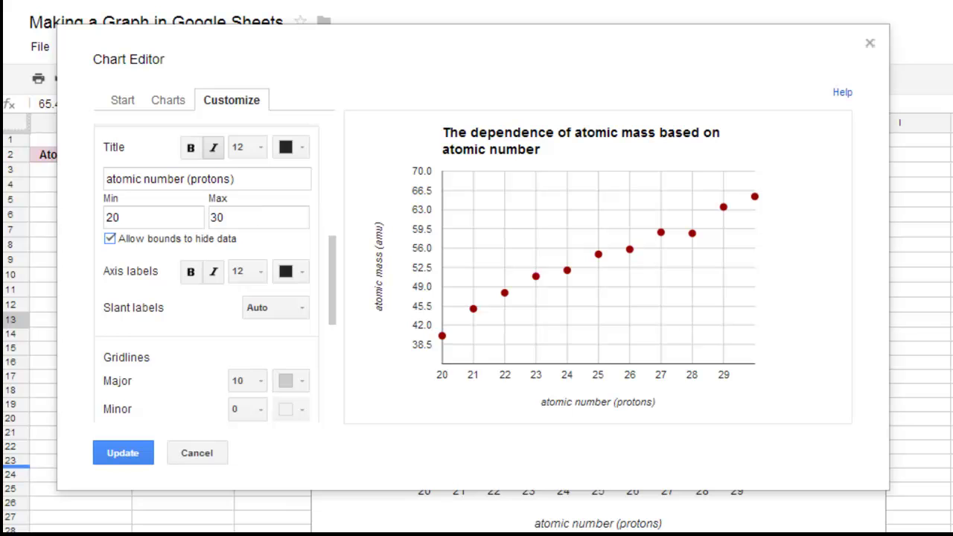
pyautogui.click(110, 461)
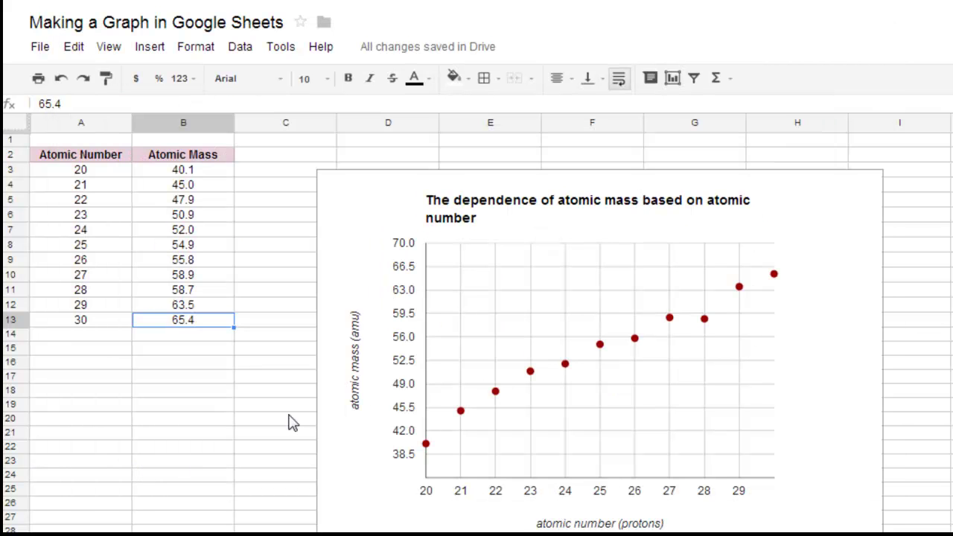
# Change the first atomic number in A3 to 25, then to 19
pyautogui.click(408, 195)
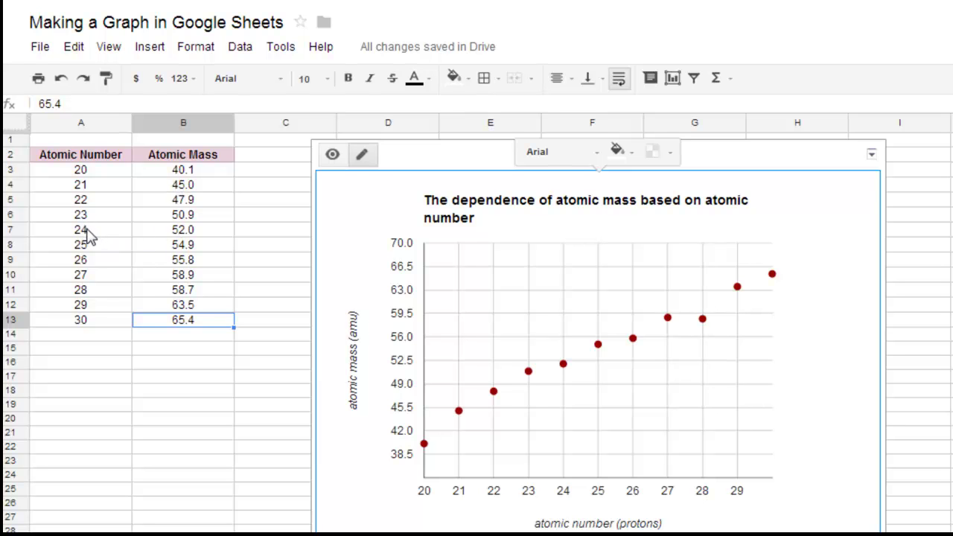
pyautogui.click(113, 171)
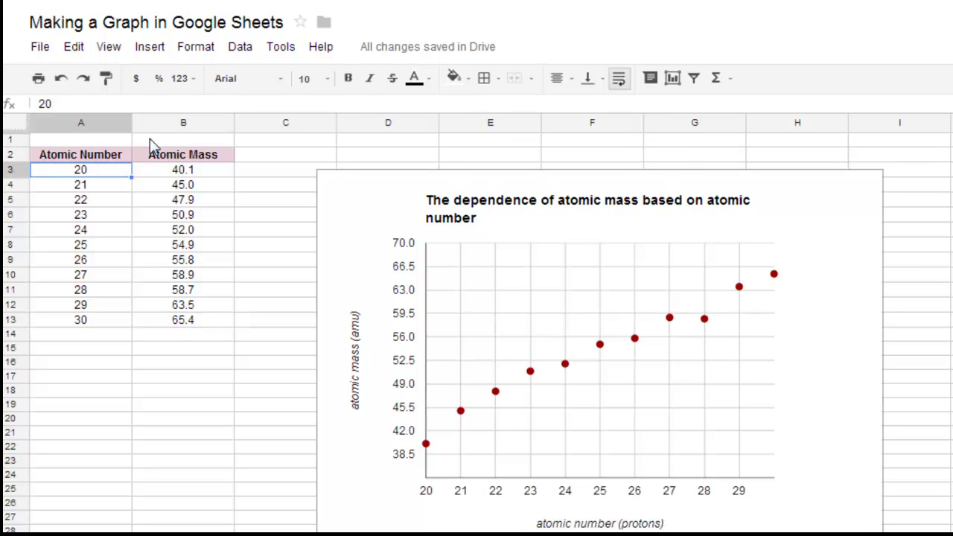
pyautogui.write('25')
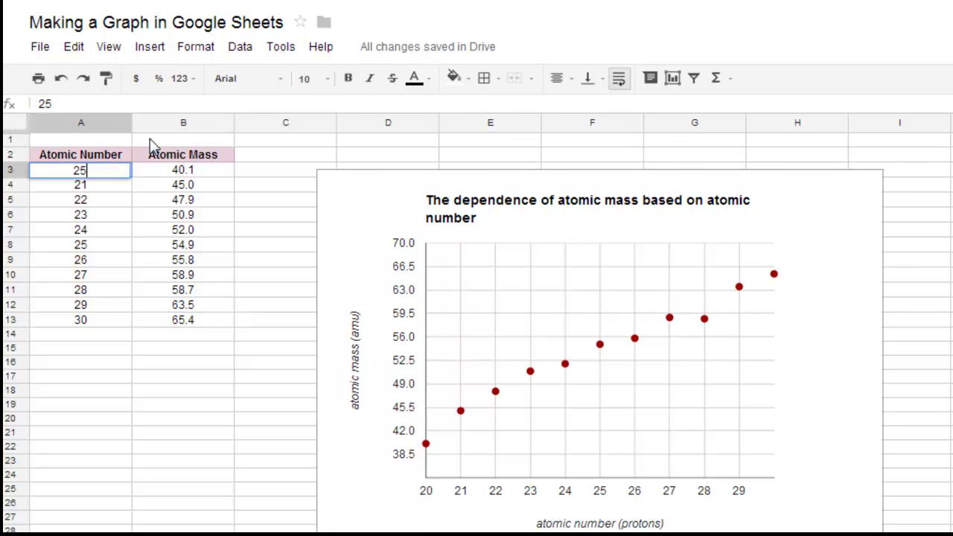
pyautogui.press('Tab')
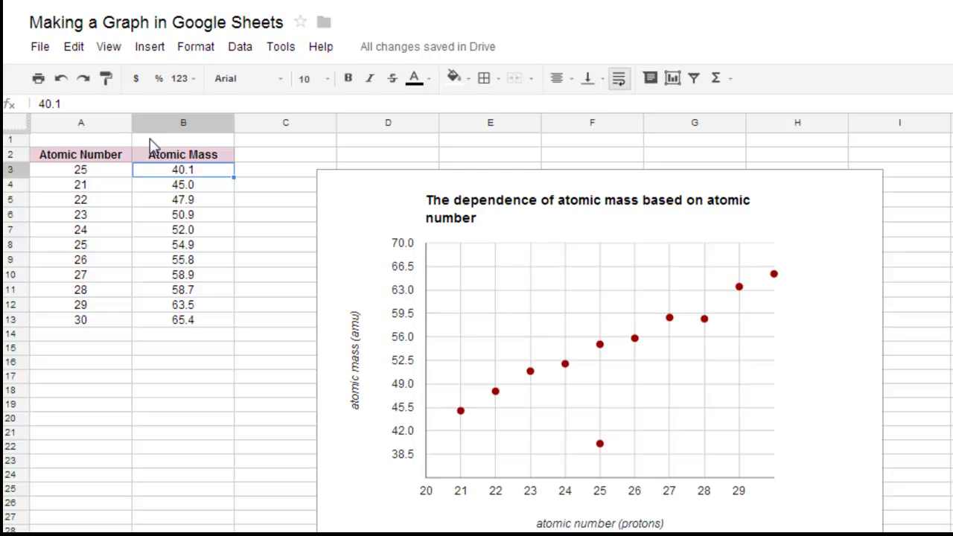
pyautogui.press('Left')
pyautogui.write('19')
pyautogui.press('Return')
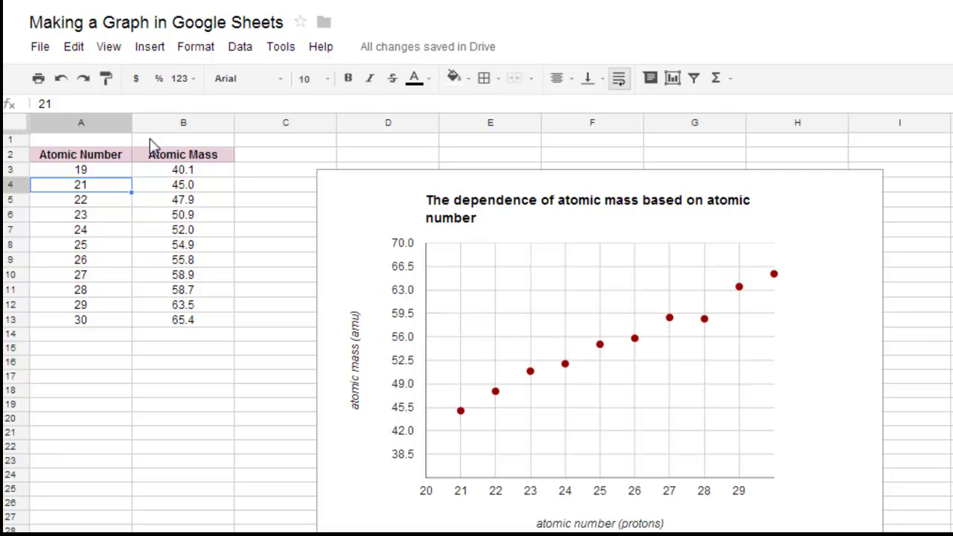
# Enter 42 as the last atomic mass in B13, then undo to restore 65.4
pyautogui.press('Down')
pyautogui.press('Down')
pyautogui.press('Down')
pyautogui.press('Down')
pyautogui.press('Down')
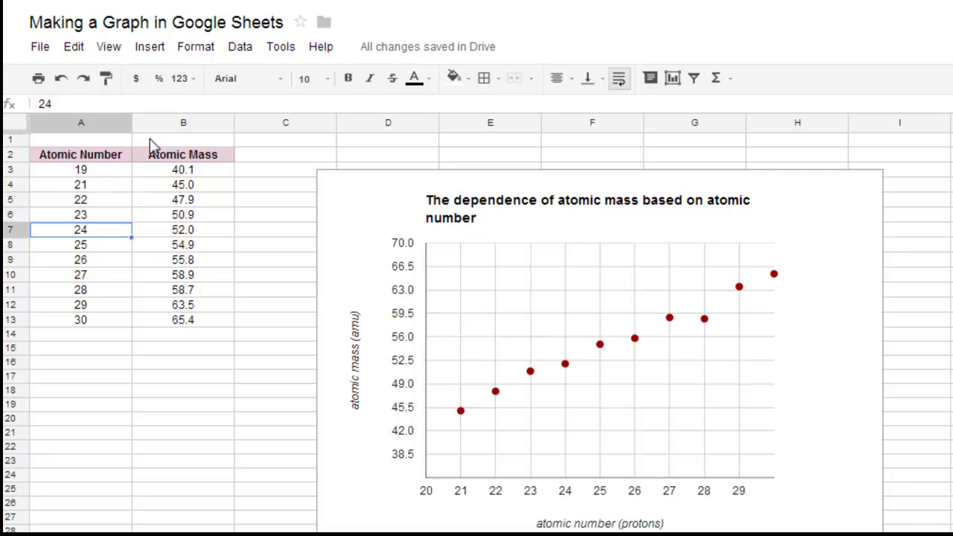
pyautogui.press('Right')
pyautogui.press('Down')
pyautogui.press('Down')
pyautogui.press('Down')
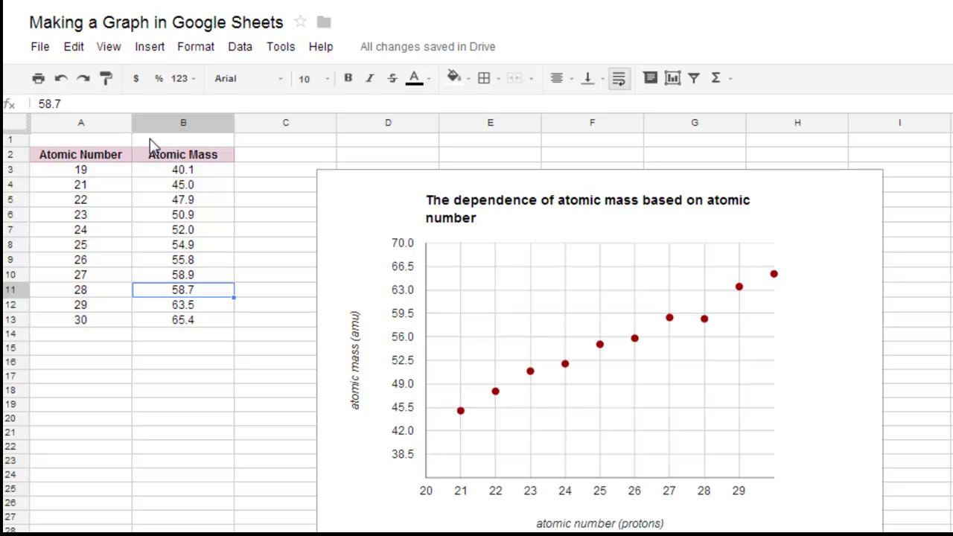
pyautogui.press('Down')
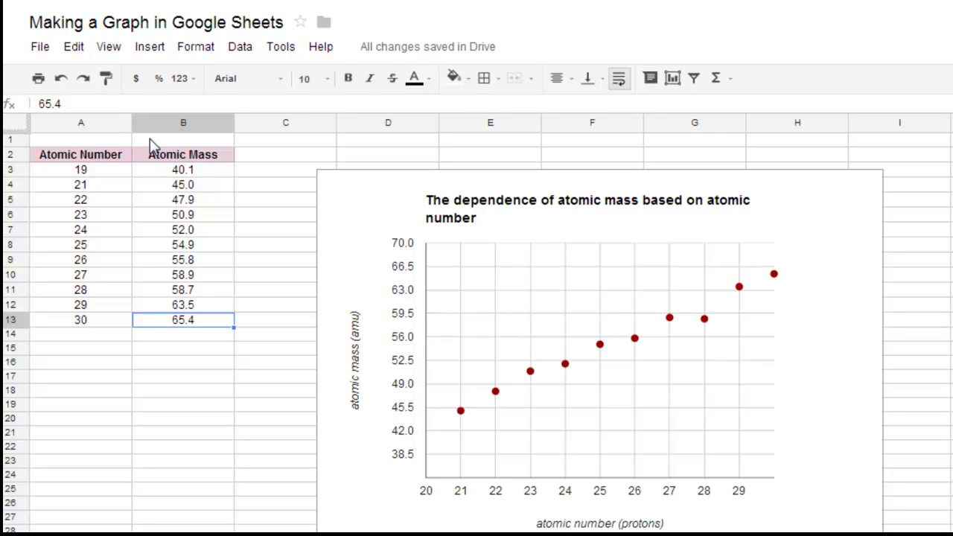
pyautogui.write('42')
pyautogui.press('Return')
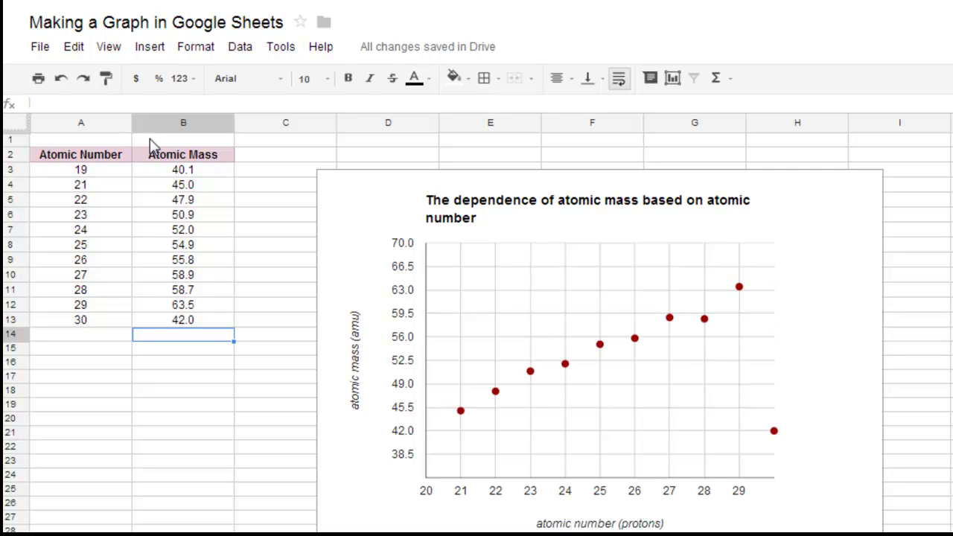
pyautogui.hotkey('ctrl', 'z')
pyautogui.click(459, 409)
pyautogui.moveTo(457, 409)
pyautogui.mouseDown()
pyautogui.moveTo(532, 369)
pyautogui.moveTo(670, 319)
pyautogui.moveTo(713, 320)
pyautogui.moveTo(738, 289)
pyautogui.moveTo(779, 272)
pyautogui.mouseUp()
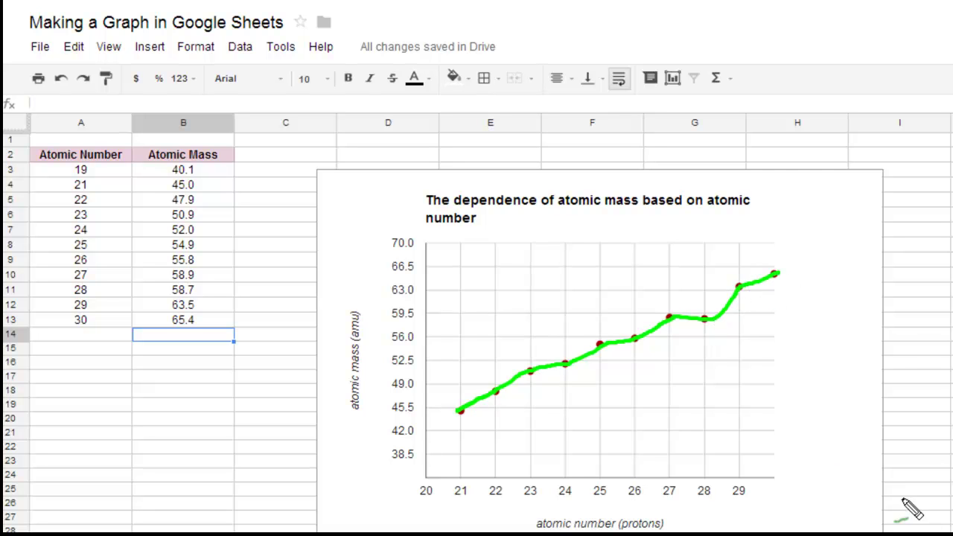
pyautogui.moveTo(817, 523); pyautogui.dragTo(828, 519)
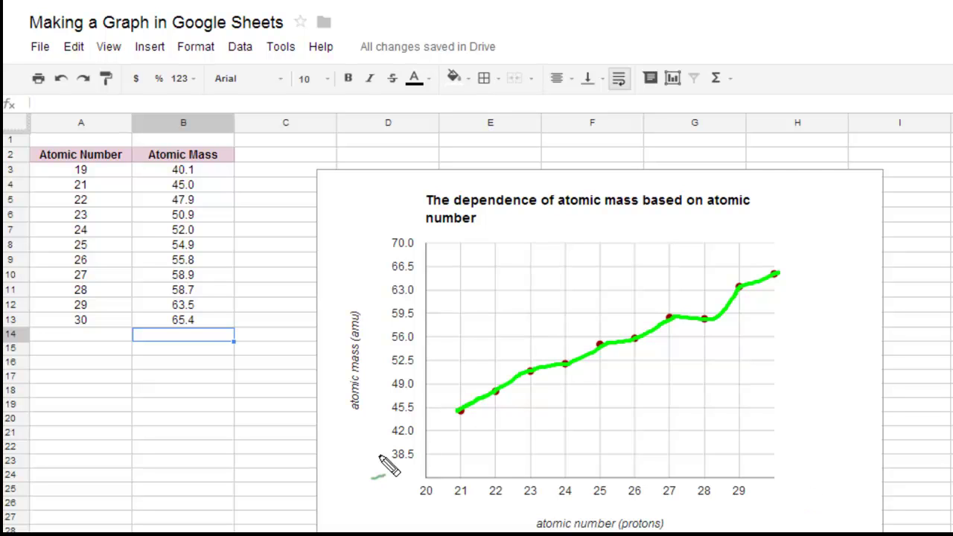
pyautogui.press('Escape')
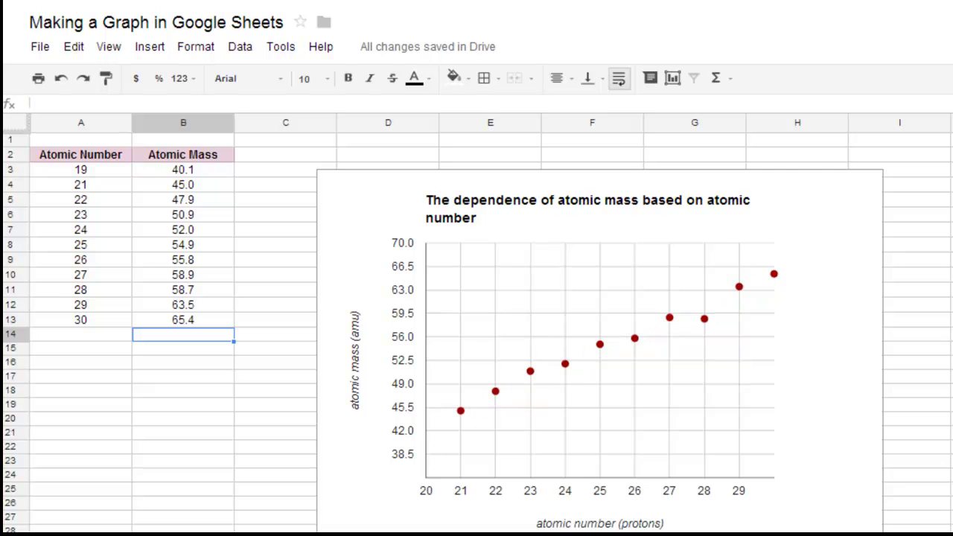